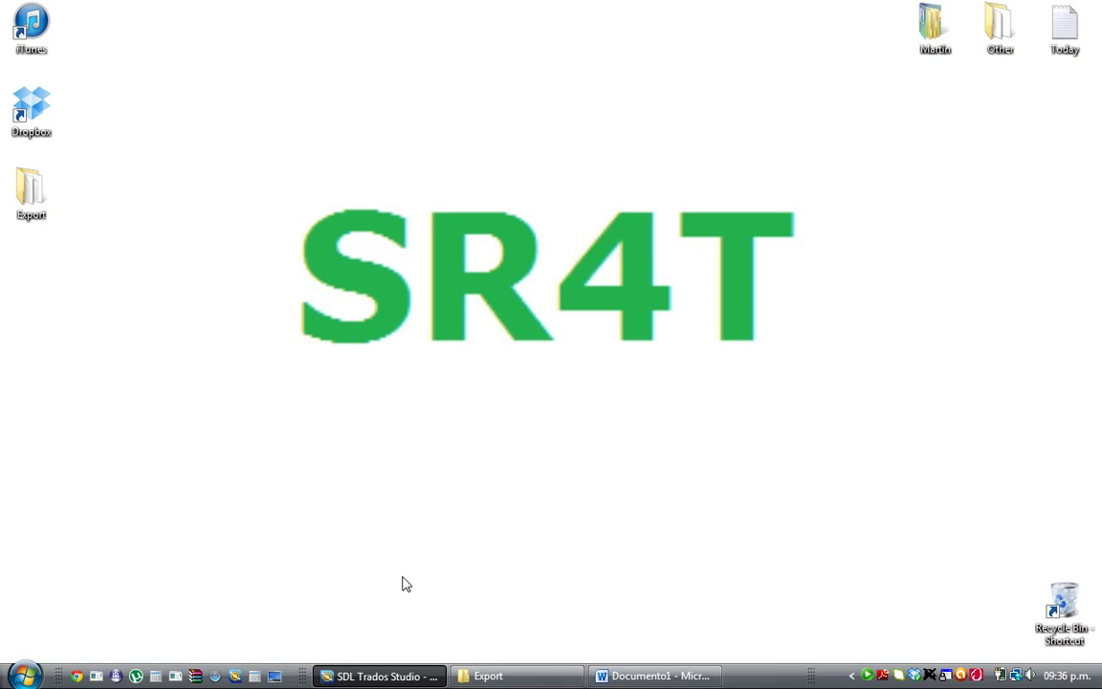
Restore the Trados Editor showing the three-segment English–Spanish revision document
{"action": "left_click", "coordinate": [381, 676]}
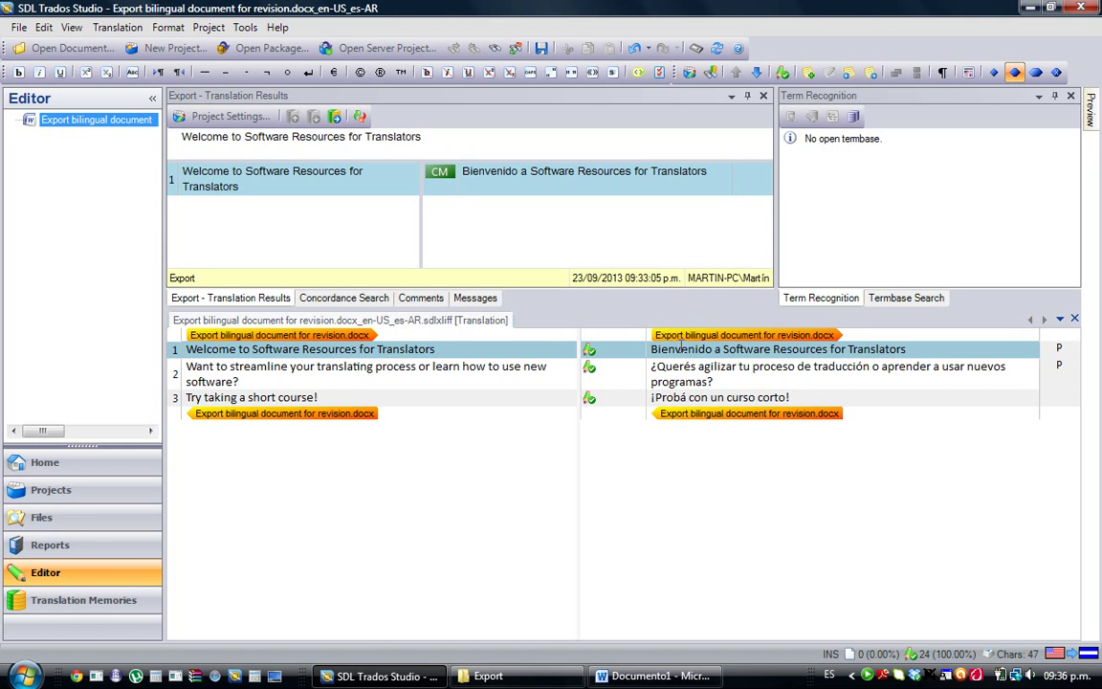
{"action": "key", "text": "super+d"}
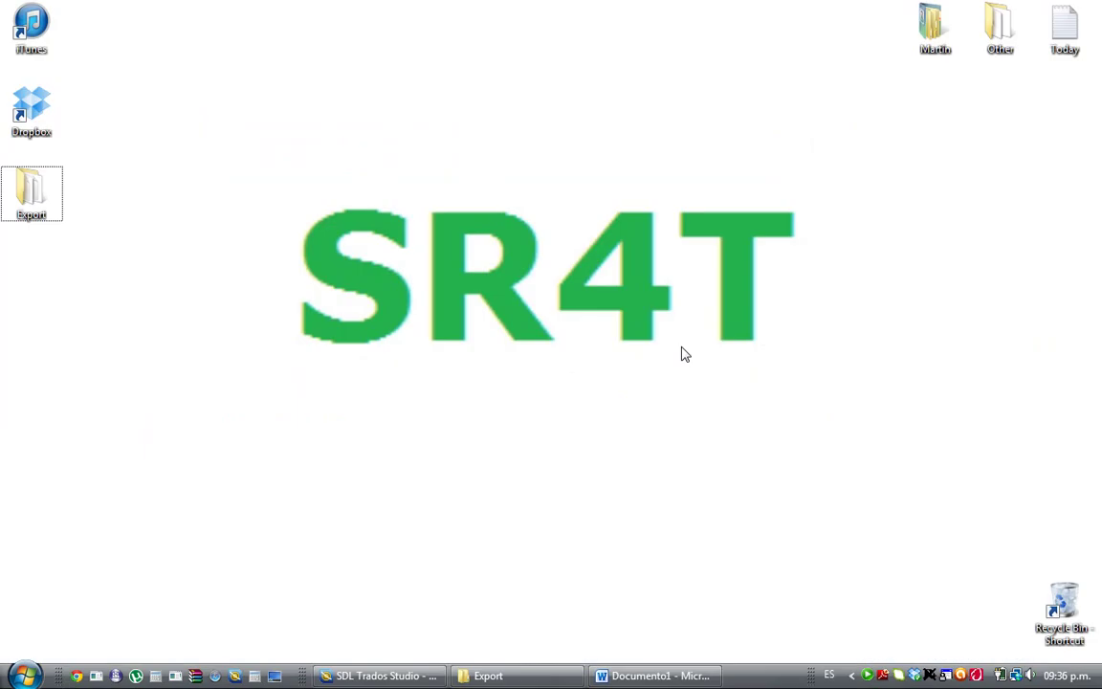
{"action": "double_click", "coordinate": [39, 194]}
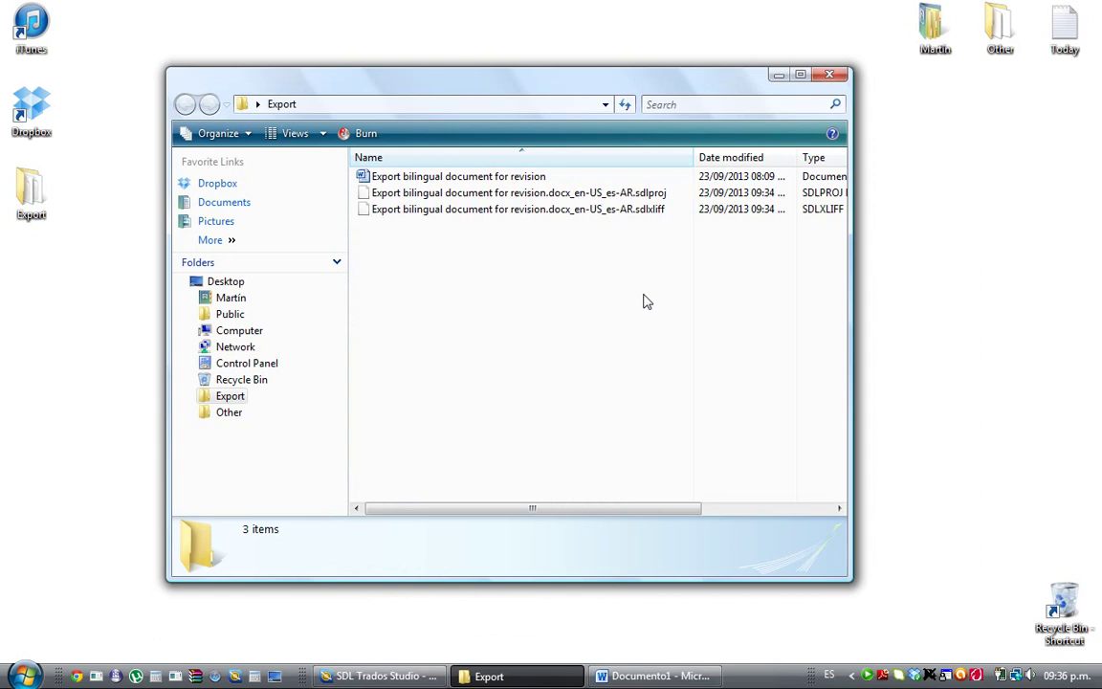
{"action": "left_click", "coordinate": [380, 675]}
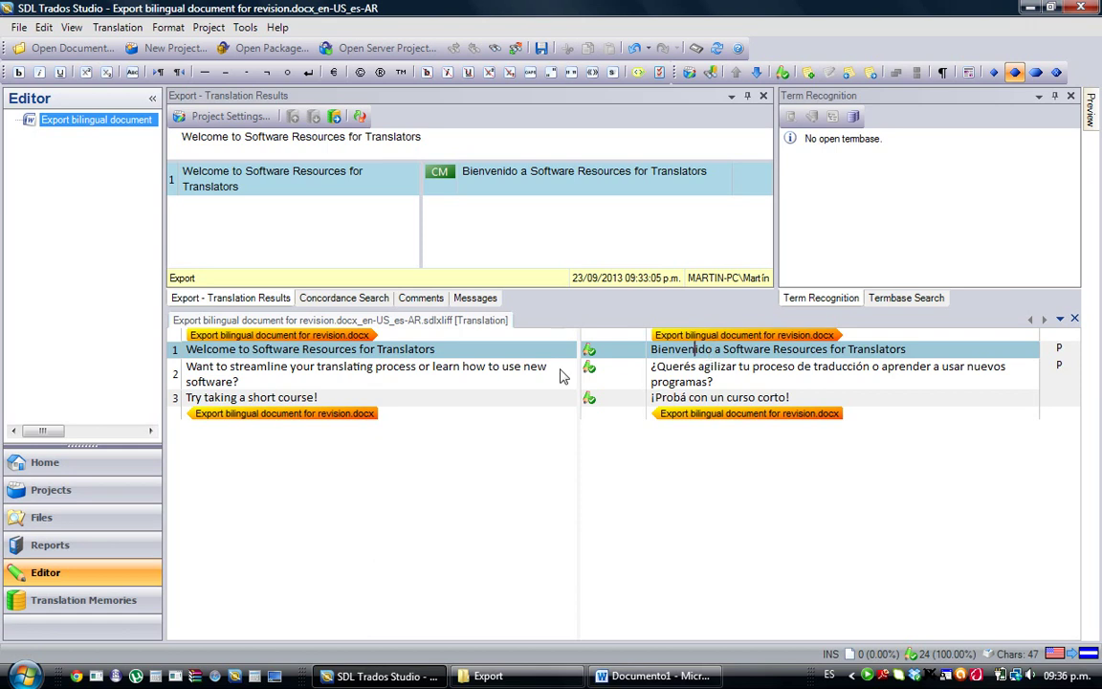
{"action": "left_click", "coordinate": [17, 27]}
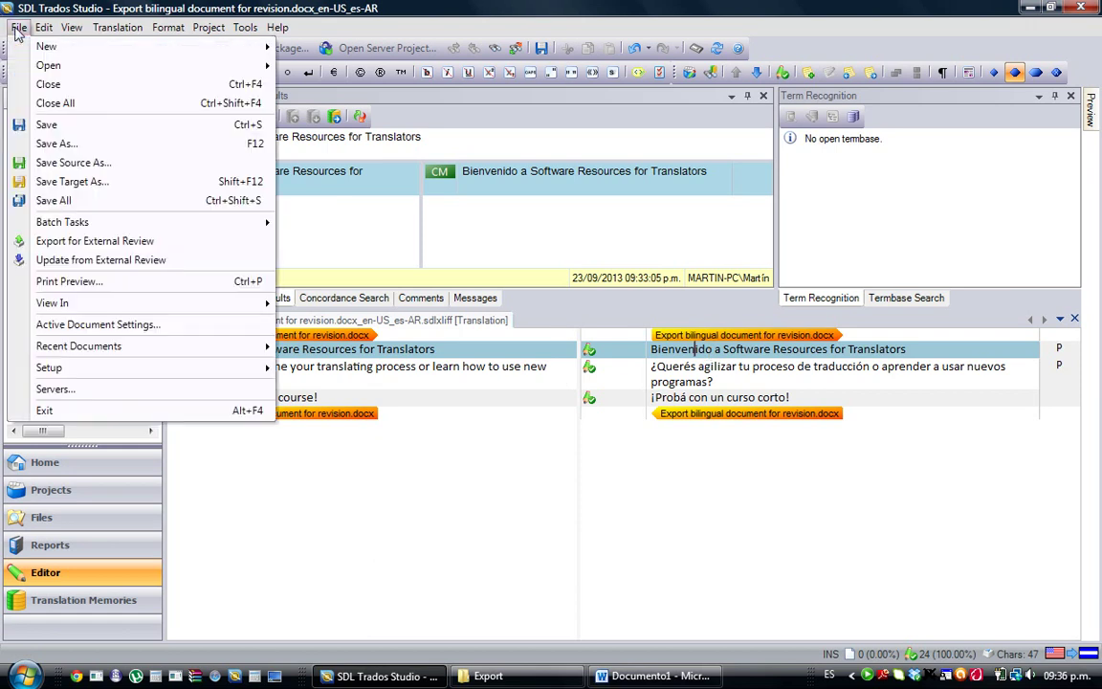
Run Export for External Review with the Top-down layout and close the completed task
{"action": "left_click", "coordinate": [71, 242]}
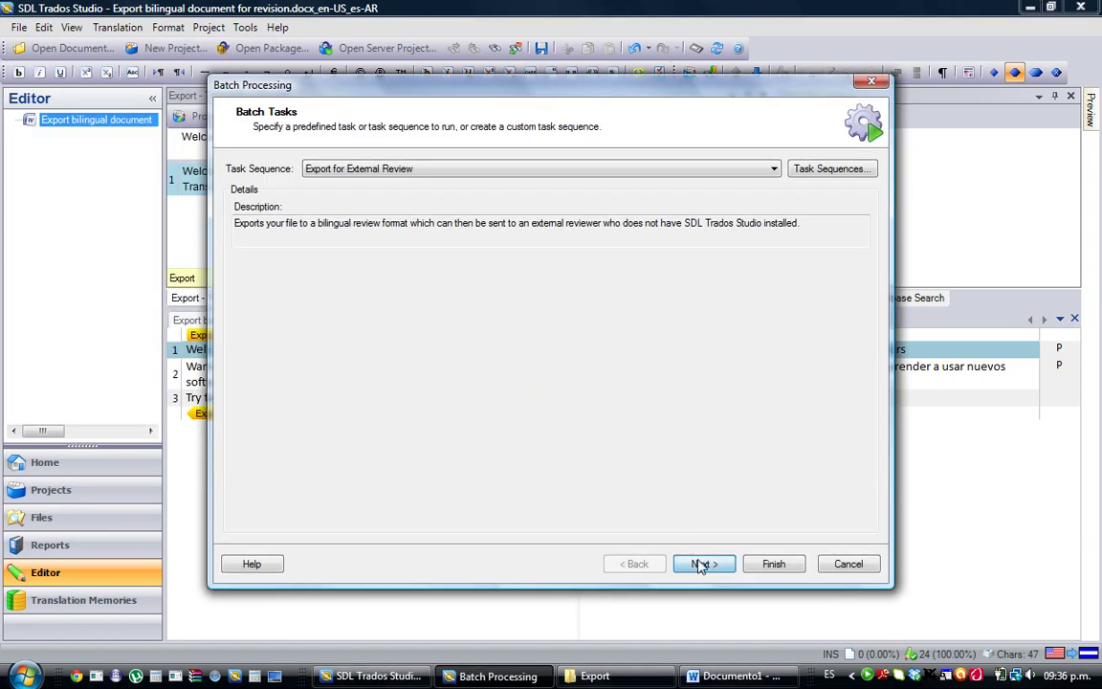
{"action": "left_click", "coordinate": [699, 562]}
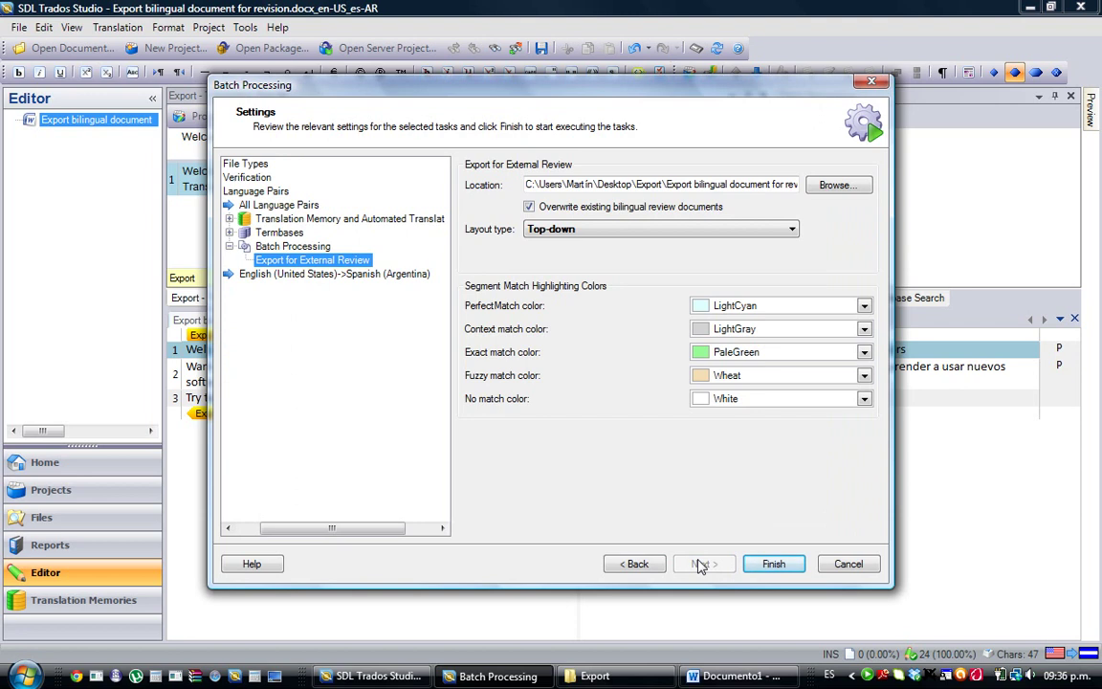
{"action": "left_click", "coordinate": [618, 229]}
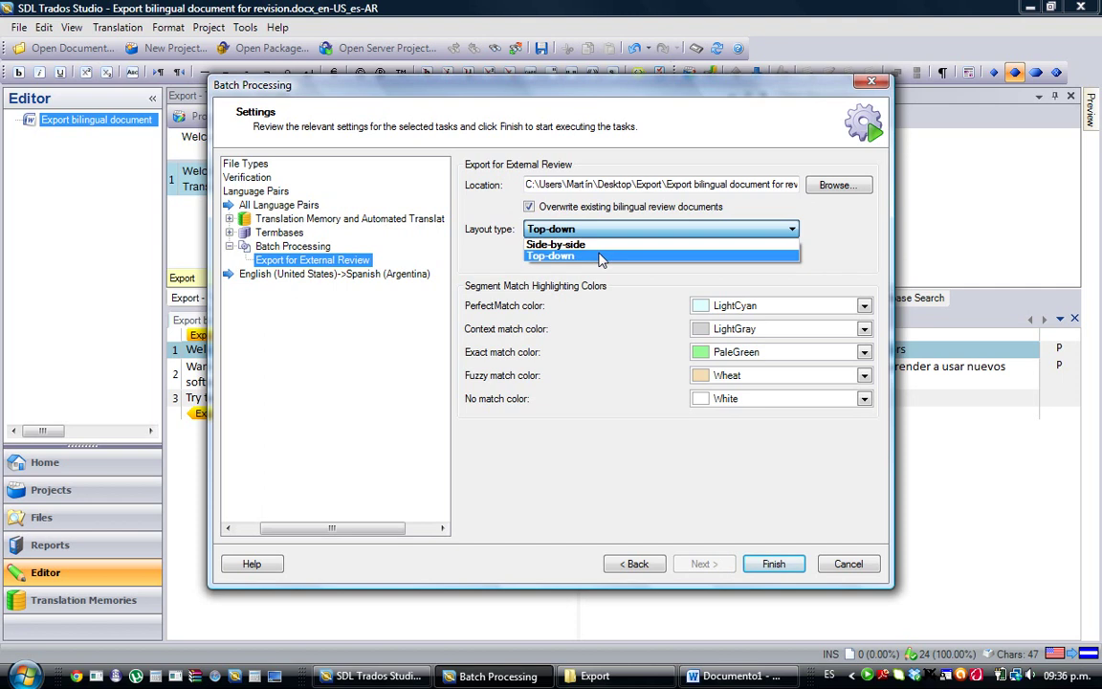
{"action": "left_click", "coordinate": [600, 257]}
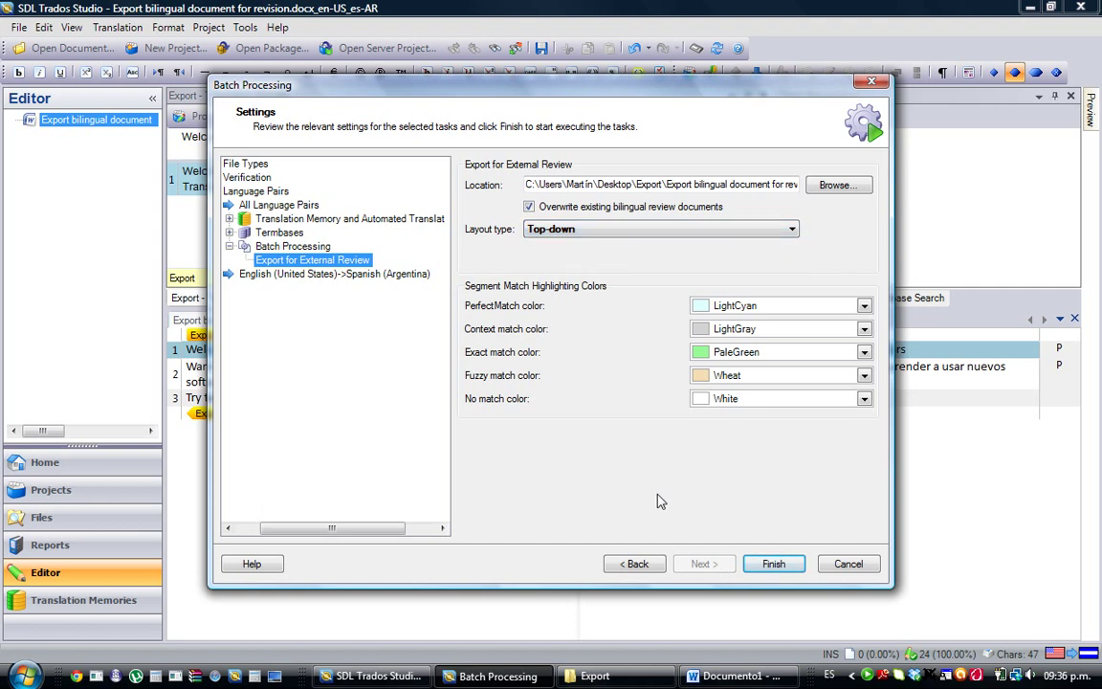
{"action": "left_click", "coordinate": [770, 564]}
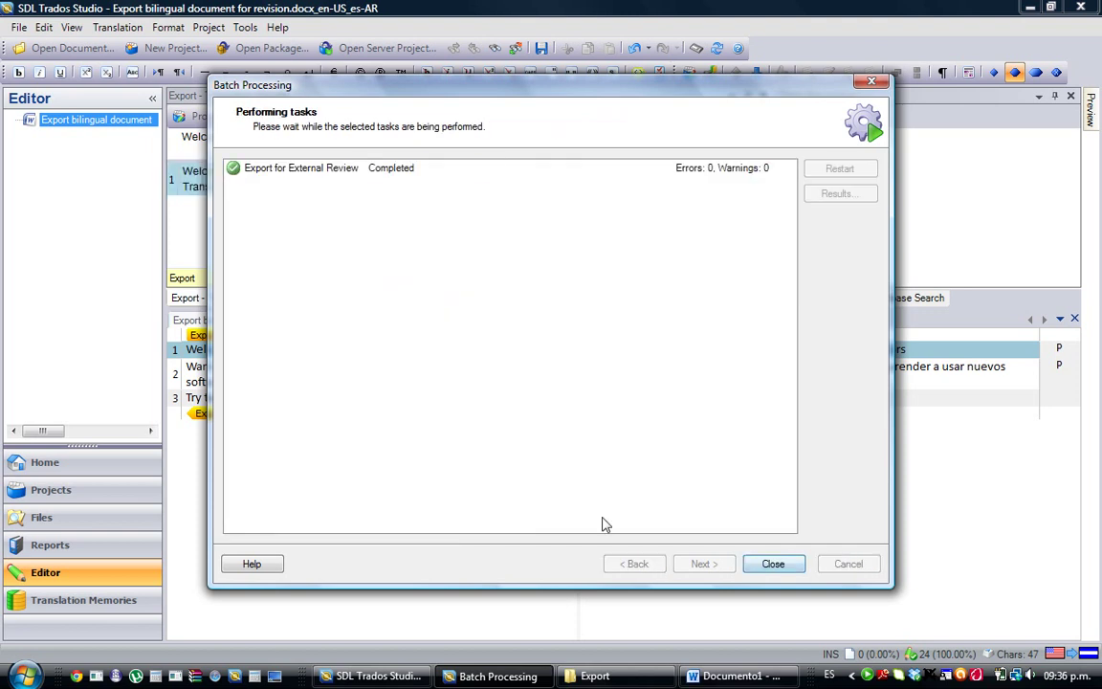
{"action": "left_click", "coordinate": [770, 564]}
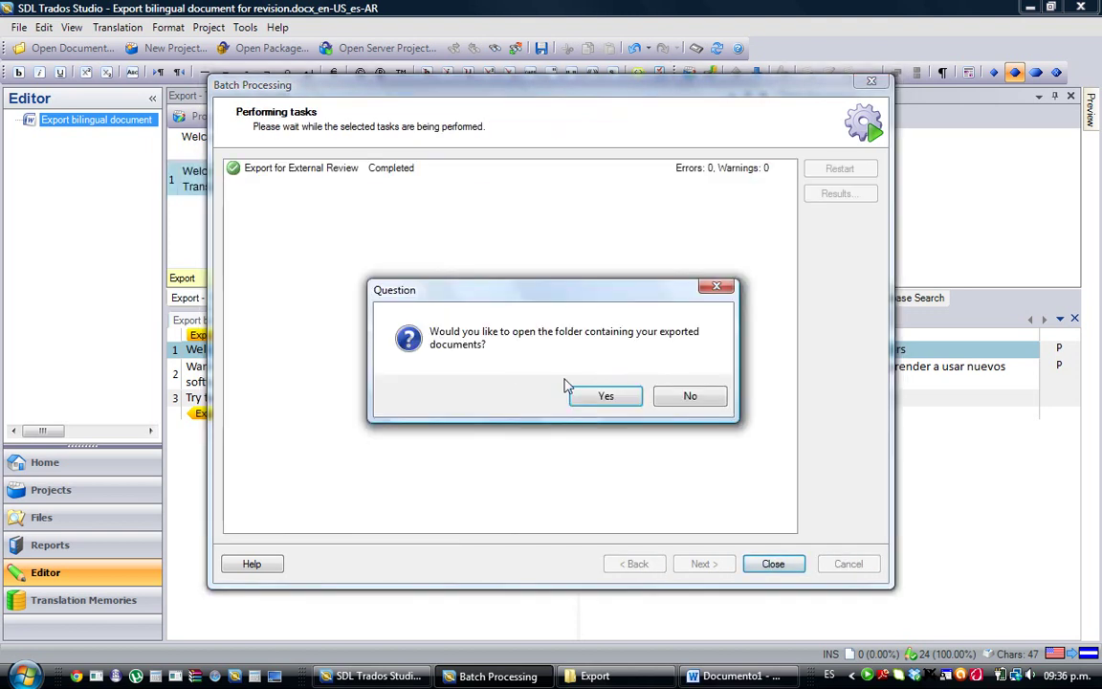
Open the exported .review file from the es-AR export folder
{"action": "left_click", "coordinate": [603, 396]}
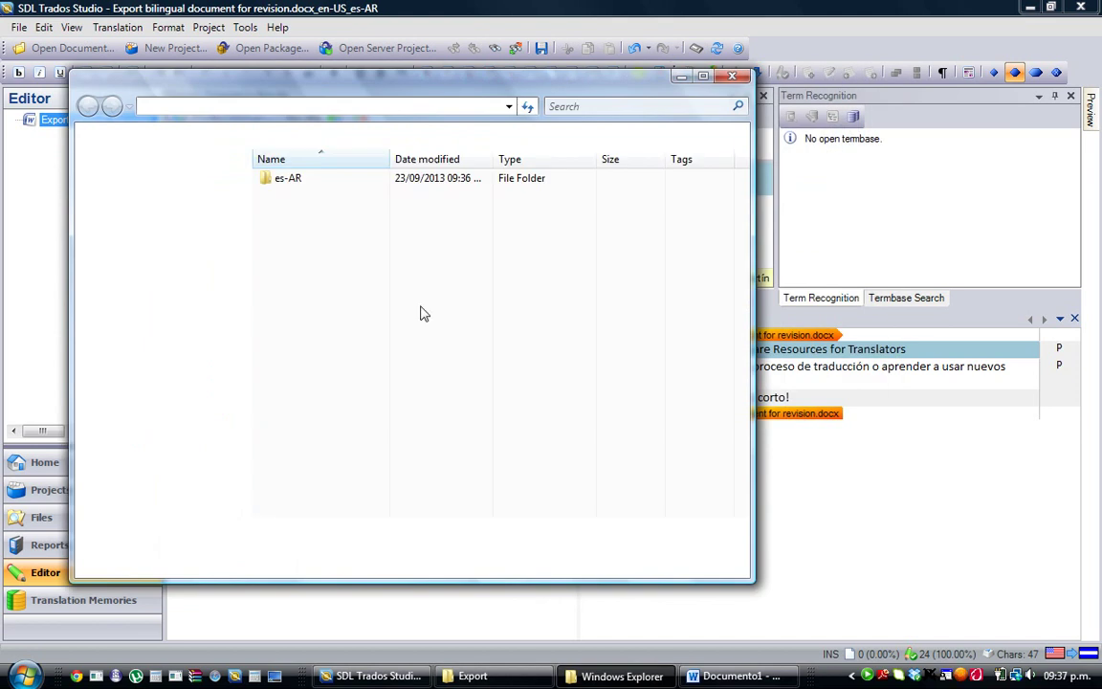
{"action": "double_click", "coordinate": [279, 182]}
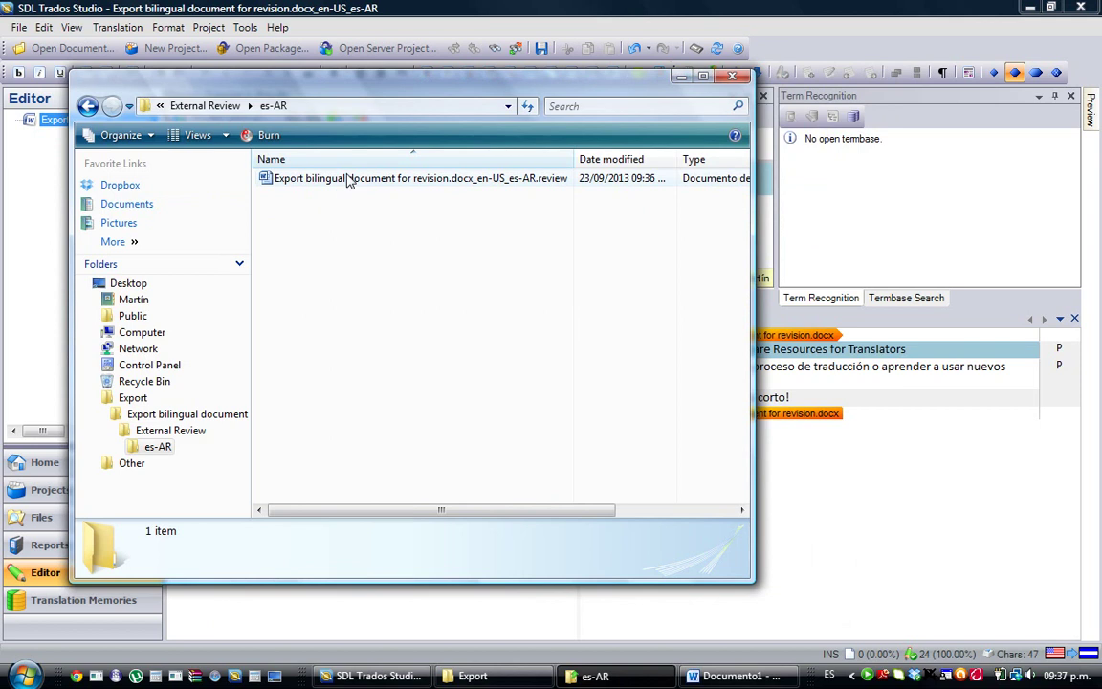
{"action": "left_click", "coordinate": [350, 182]}
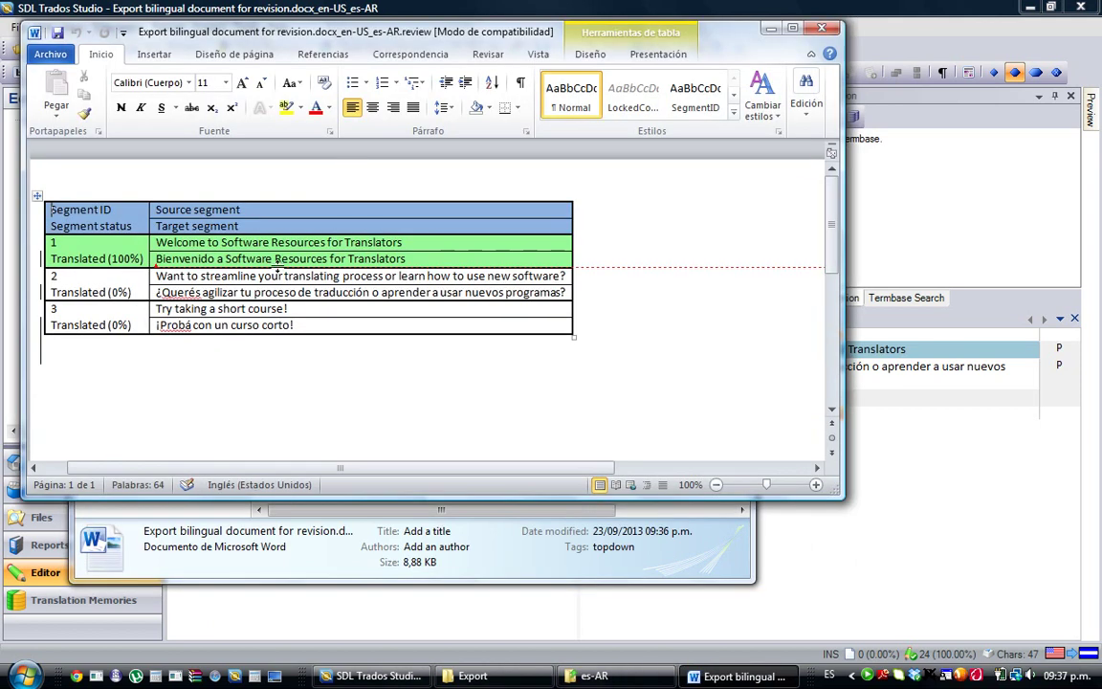
Maximize Word and change 'Bienvenido' to 'Bienvenidos' in segment 1 as a tracked change
{"action": "mouse_move", "coordinate": [260, 251]}
{"action": "double_click", "coordinate": [371, 31]}
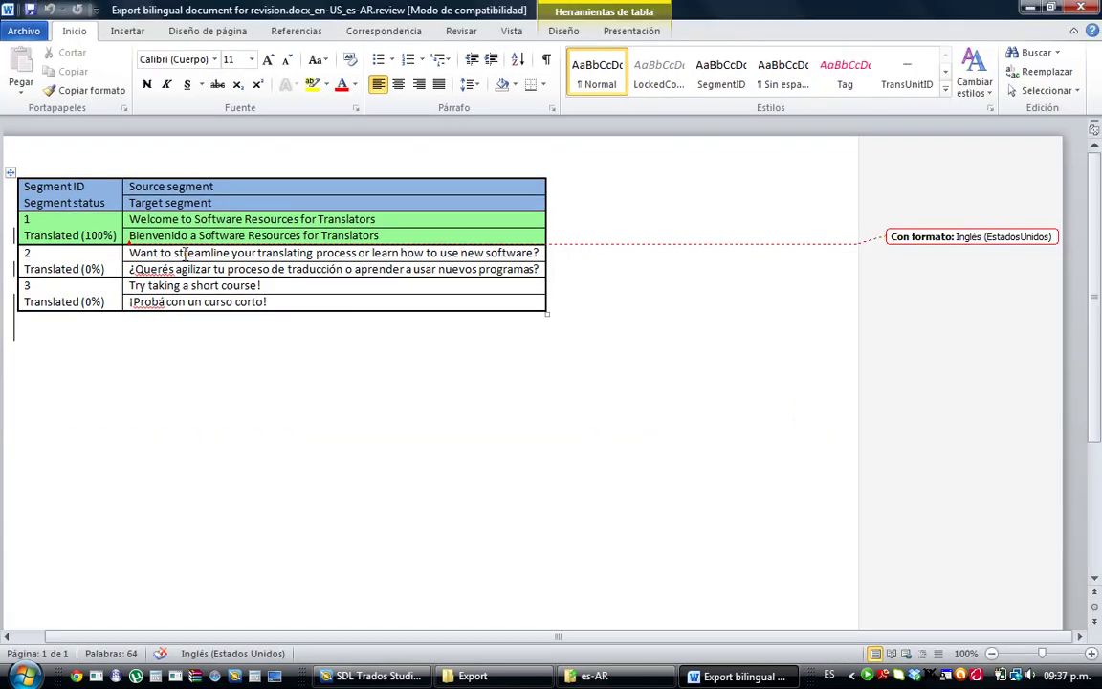
{"action": "left_click", "coordinate": [187, 235]}
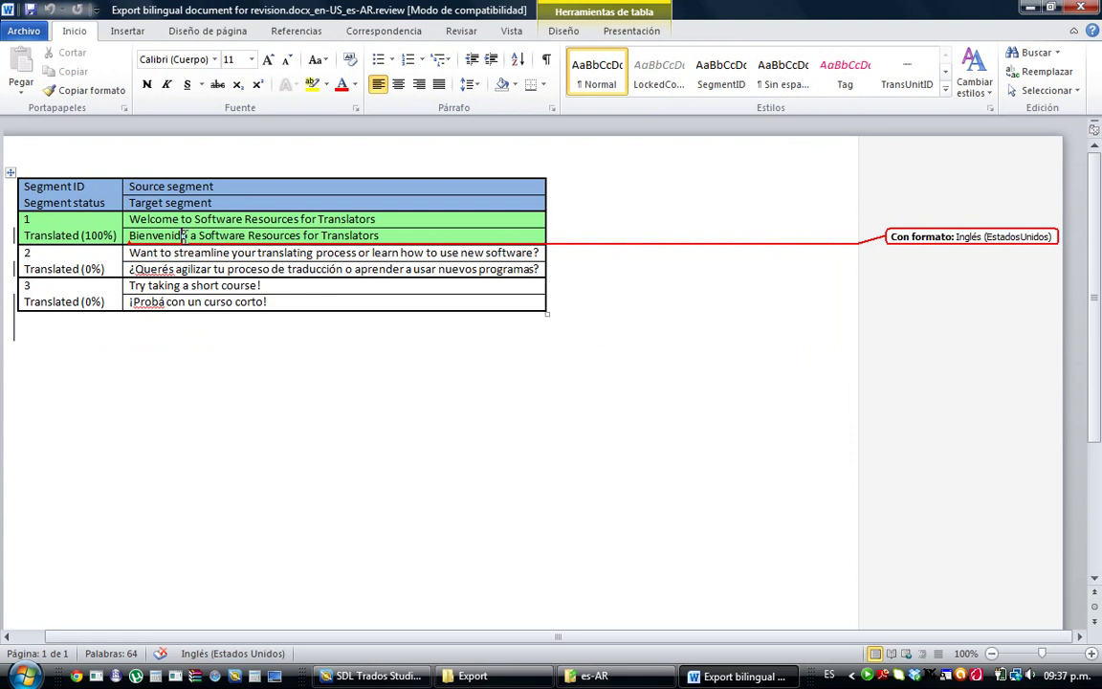
{"action": "left_click_drag", "start_coordinate": [181, 235], "coordinate": [187, 238]}
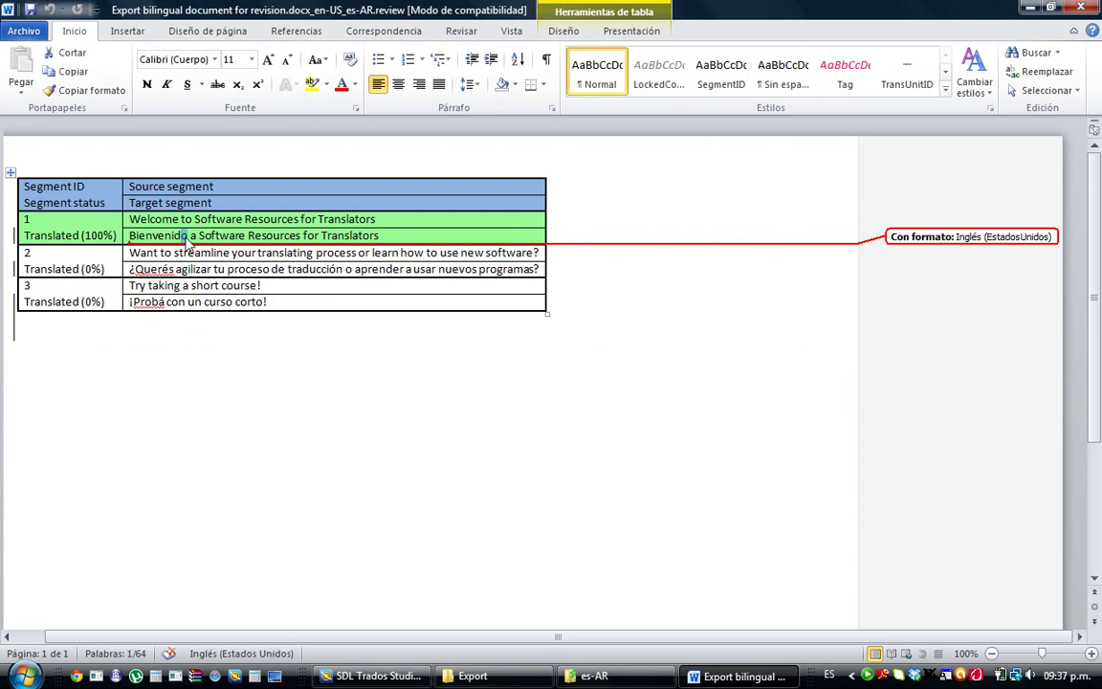
{"action": "type", "text": "o"}
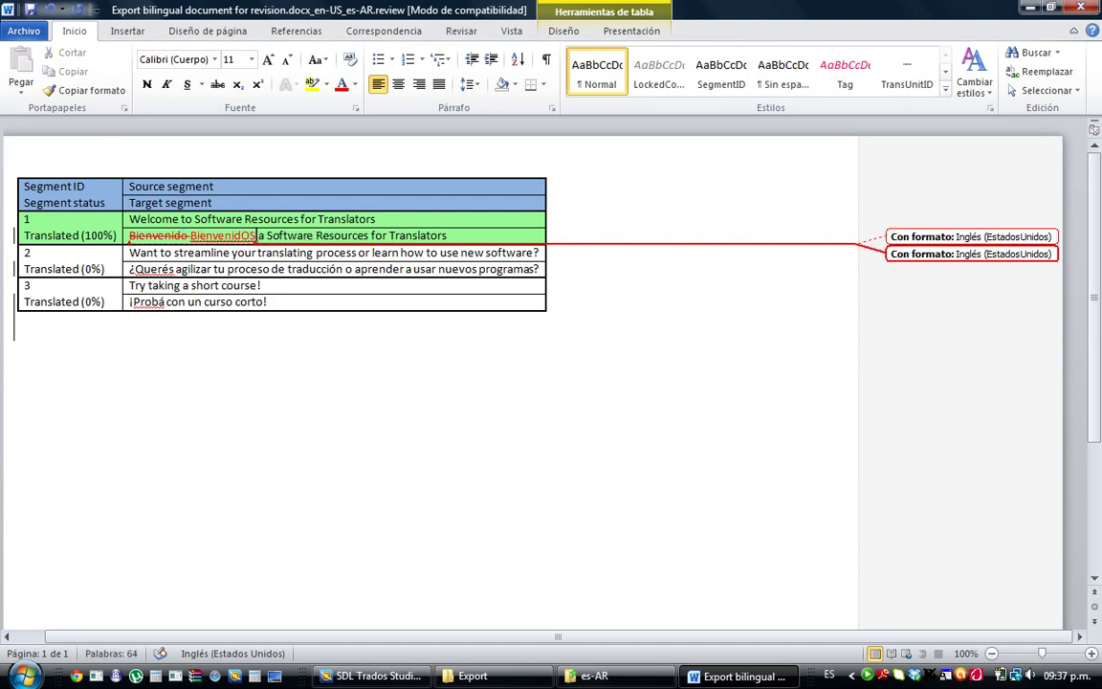
{"action": "type", "text": "s"}
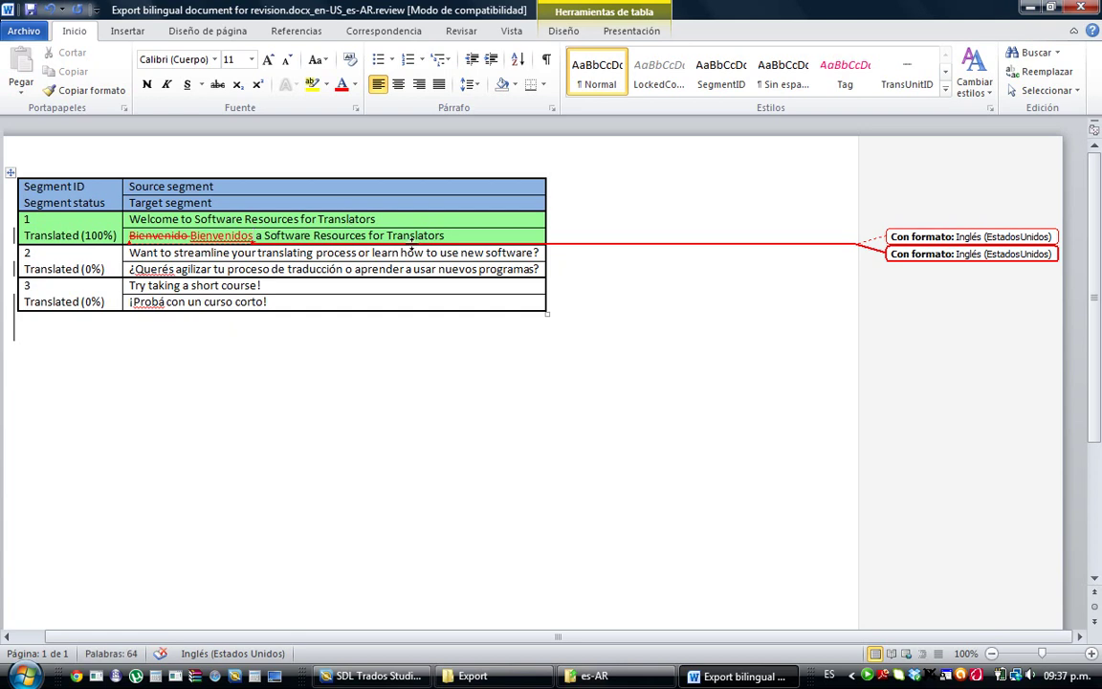
{"action": "double_click", "coordinate": [411, 235]}
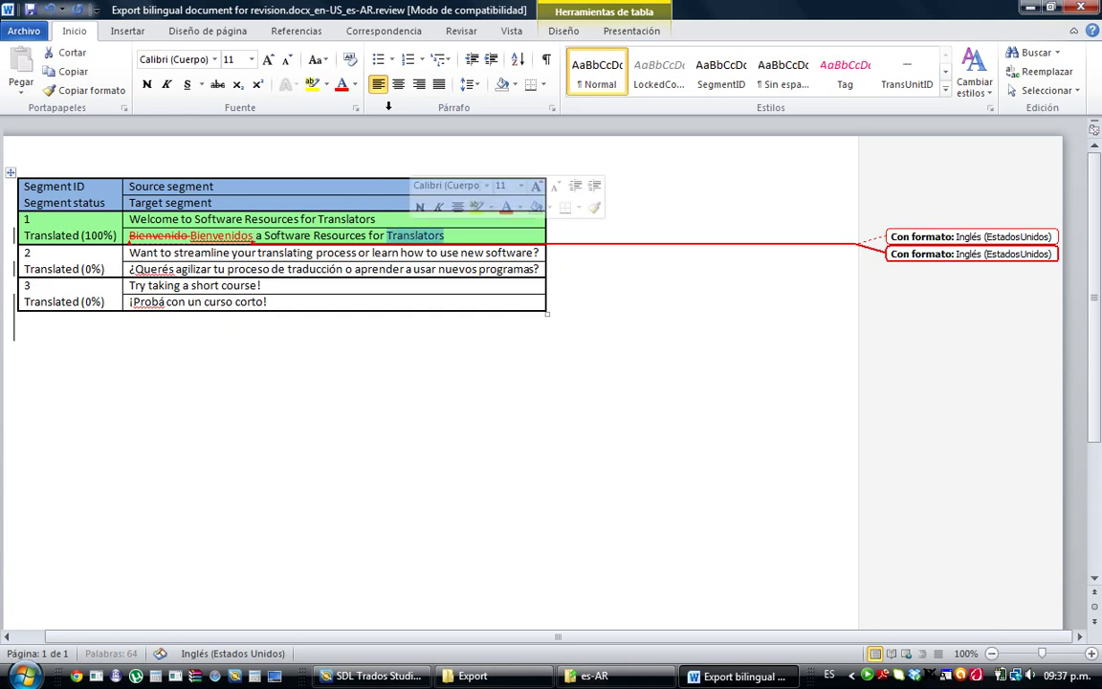
Comment 'Please add SR4T' on Translators and save the review file
{"action": "left_click", "coordinate": [465, 33]}
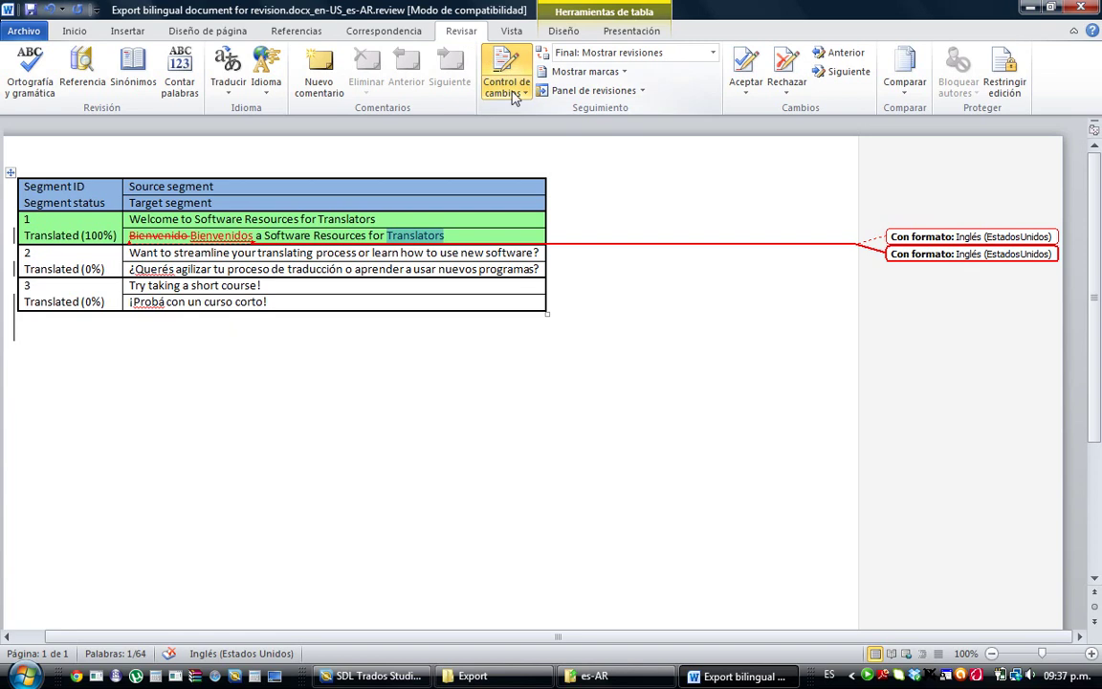
{"action": "left_click", "coordinate": [317, 74]}
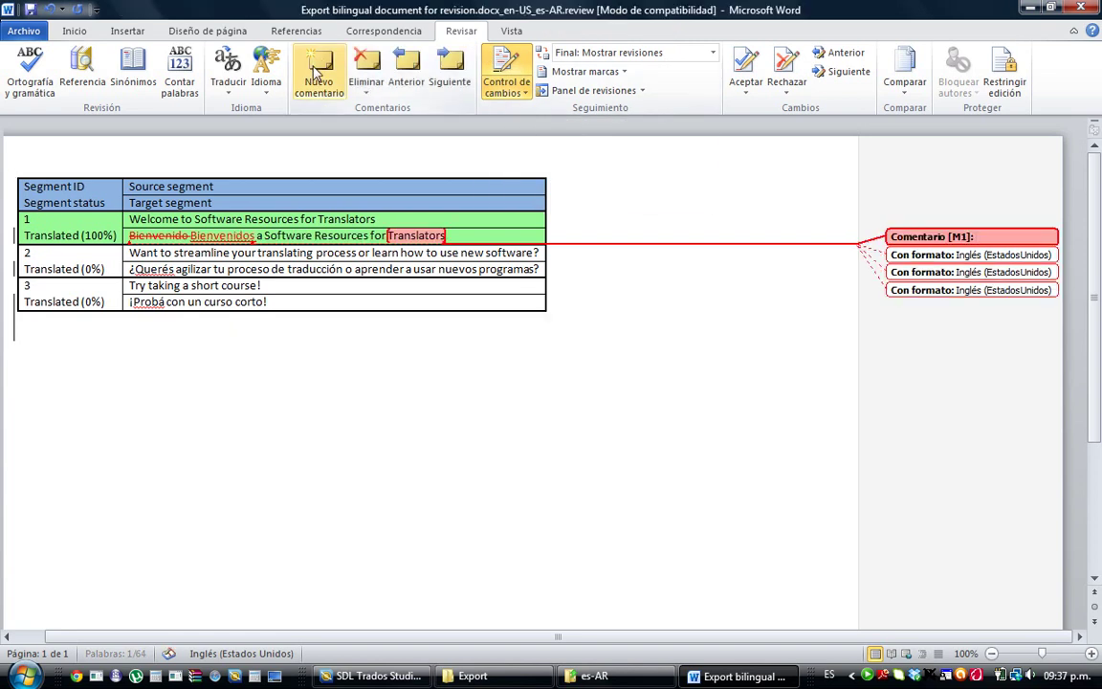
{"action": "type", "text": "Please add SR4T"}
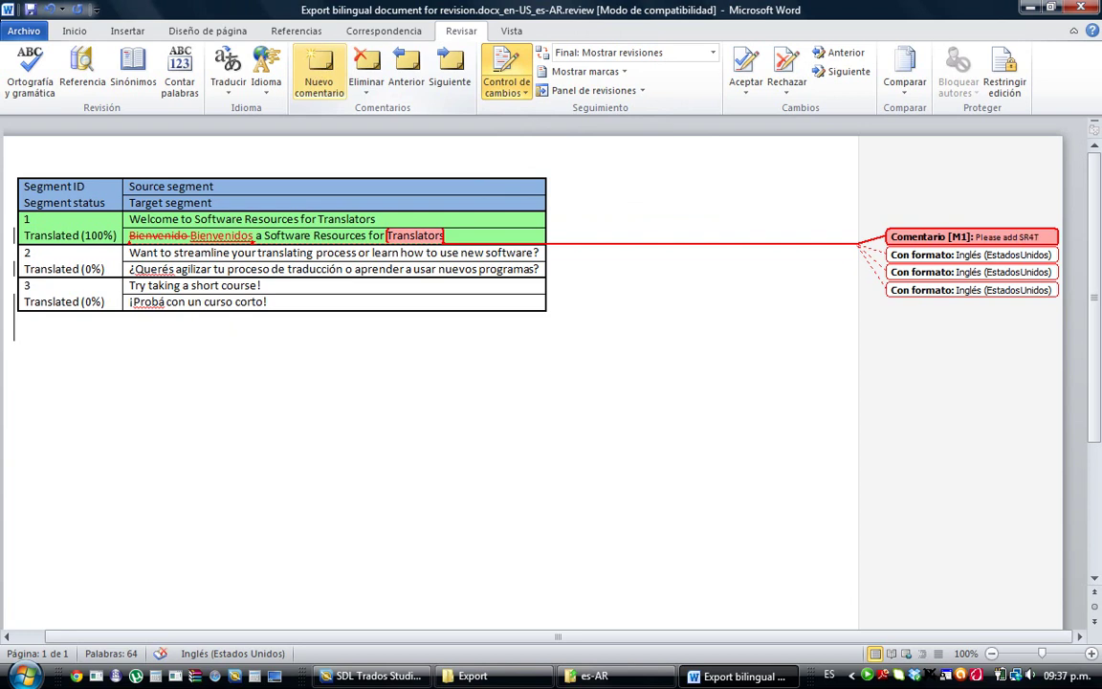
{"action": "left_click", "coordinate": [30, 9]}
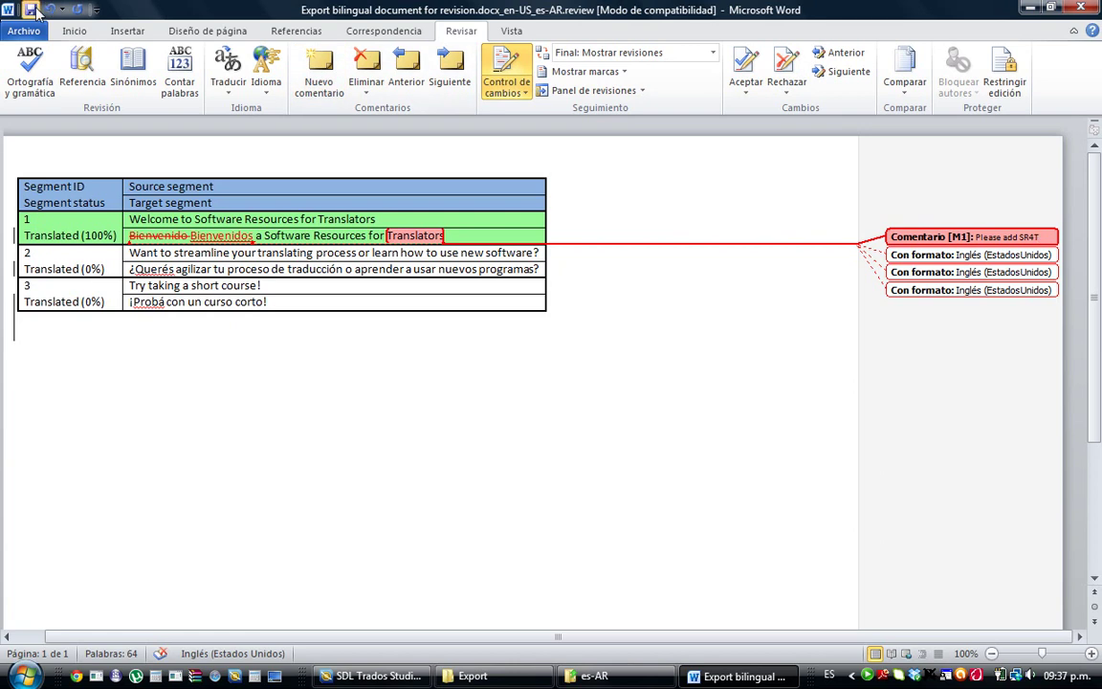
Close Word, return to Trados and start Update from External Review with a specific review file
{"action": "left_click", "coordinate": [1093, 11]}
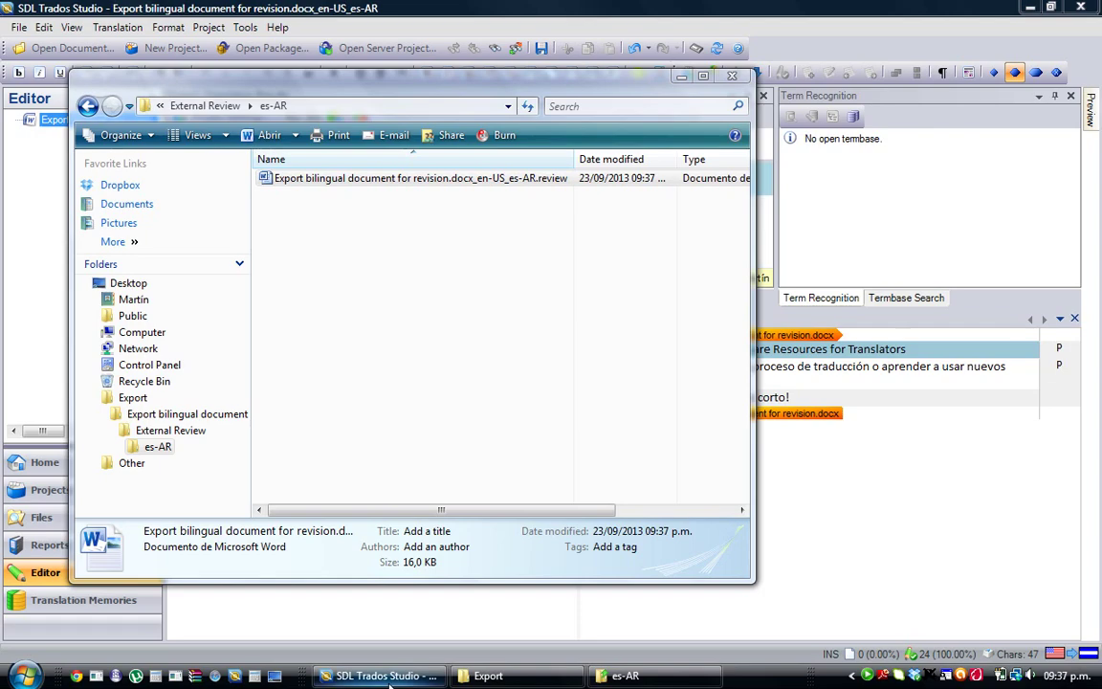
{"action": "left_click", "coordinate": [385, 676]}
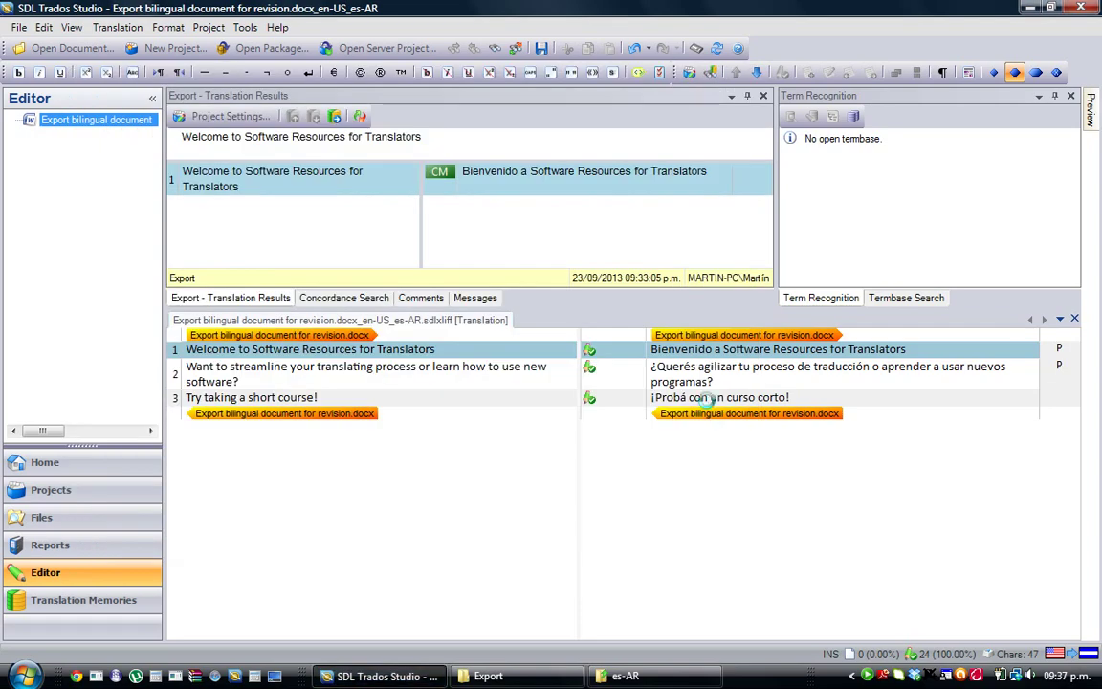
{"action": "left_click", "coordinate": [19, 27]}
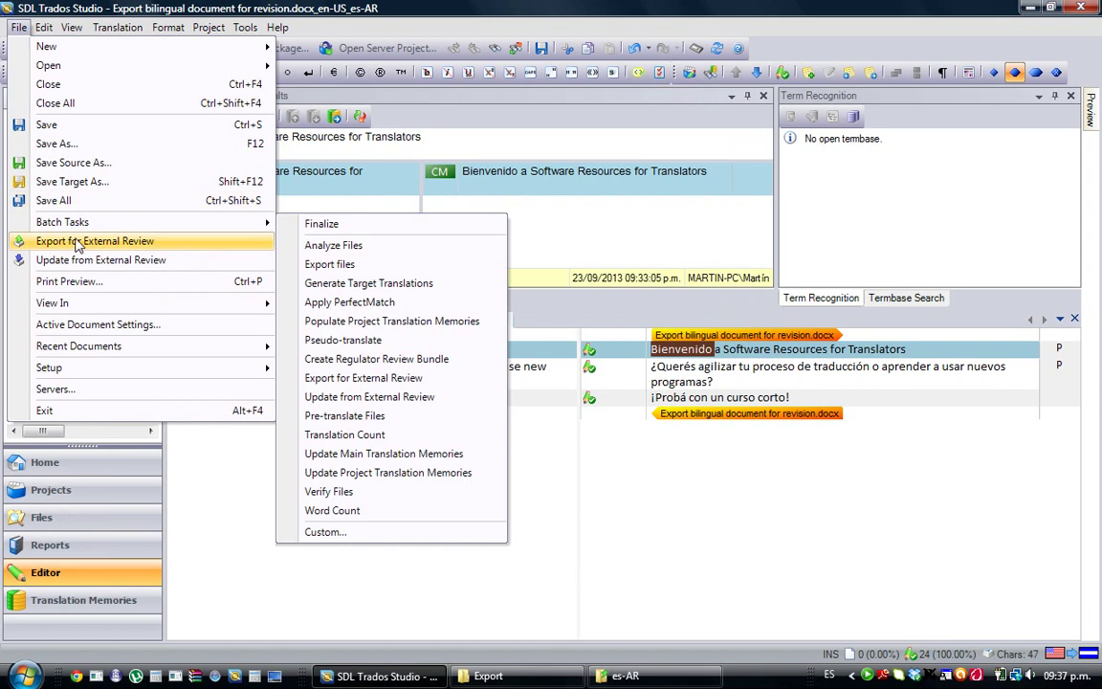
{"action": "left_click", "coordinate": [81, 259]}
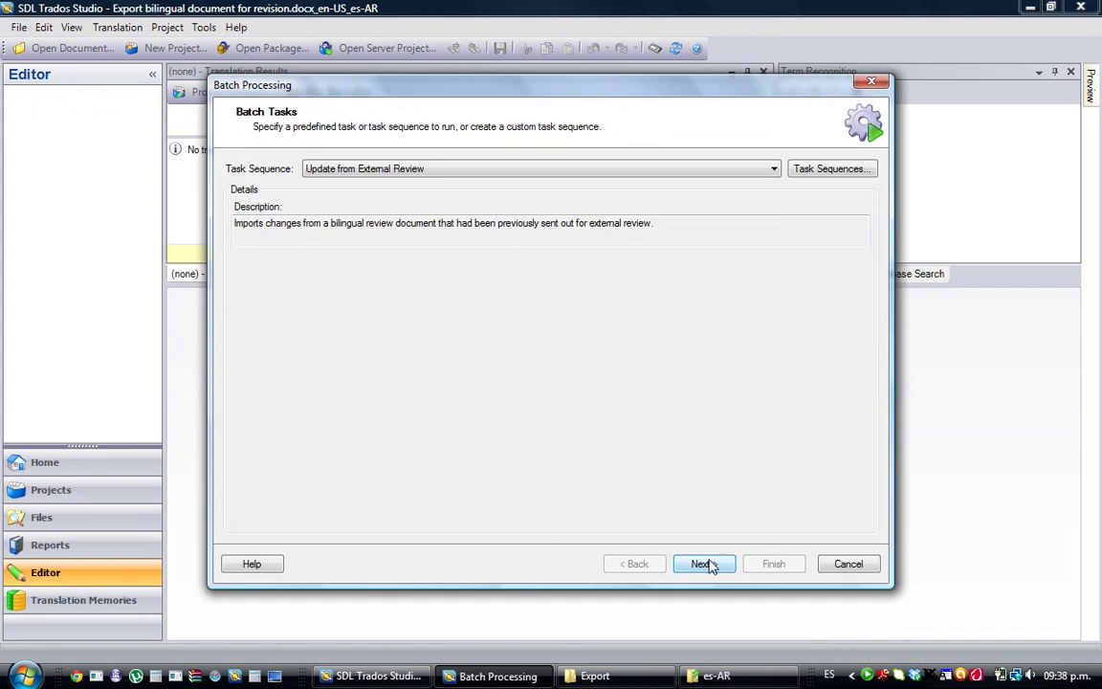
{"action": "left_click", "coordinate": [704, 564]}
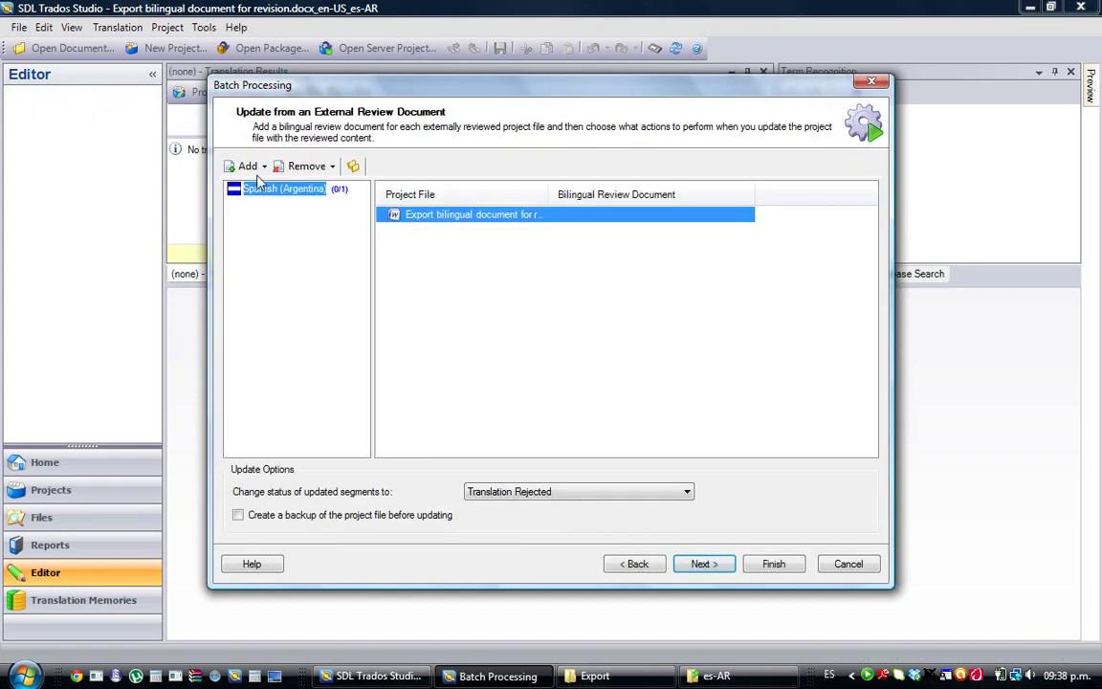
{"action": "left_click", "coordinate": [246, 166]}
{"action": "left_click", "coordinate": [281, 192]}
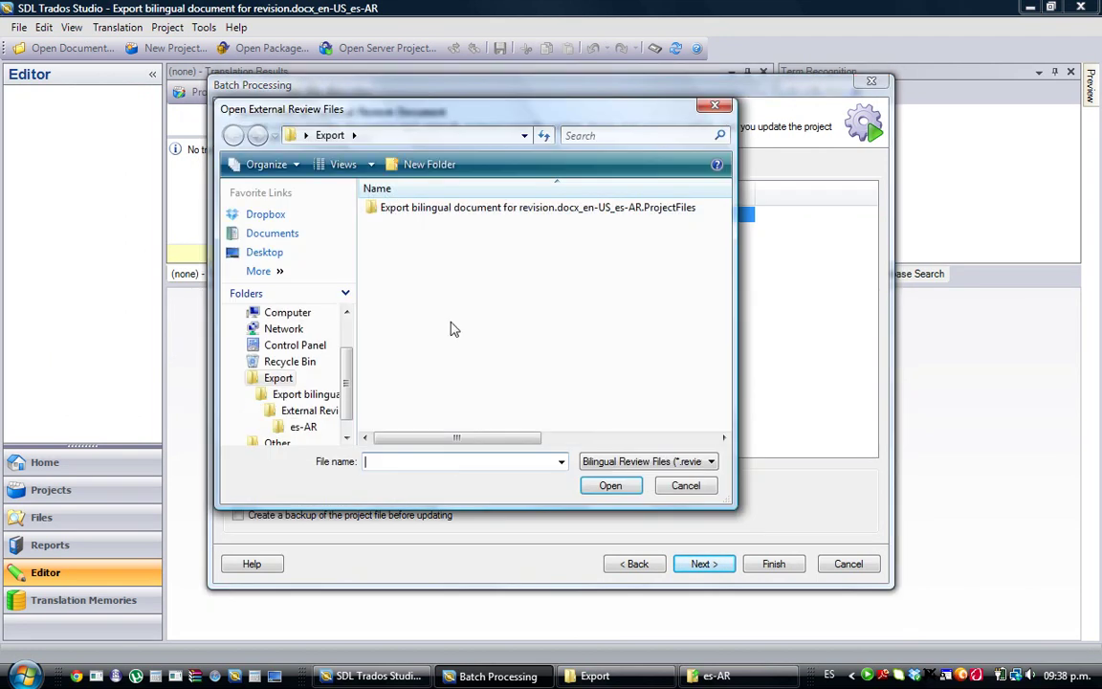
Import the .review file from External Review\es-AR and run the update to completion
{"action": "double_click", "coordinate": [386, 204]}
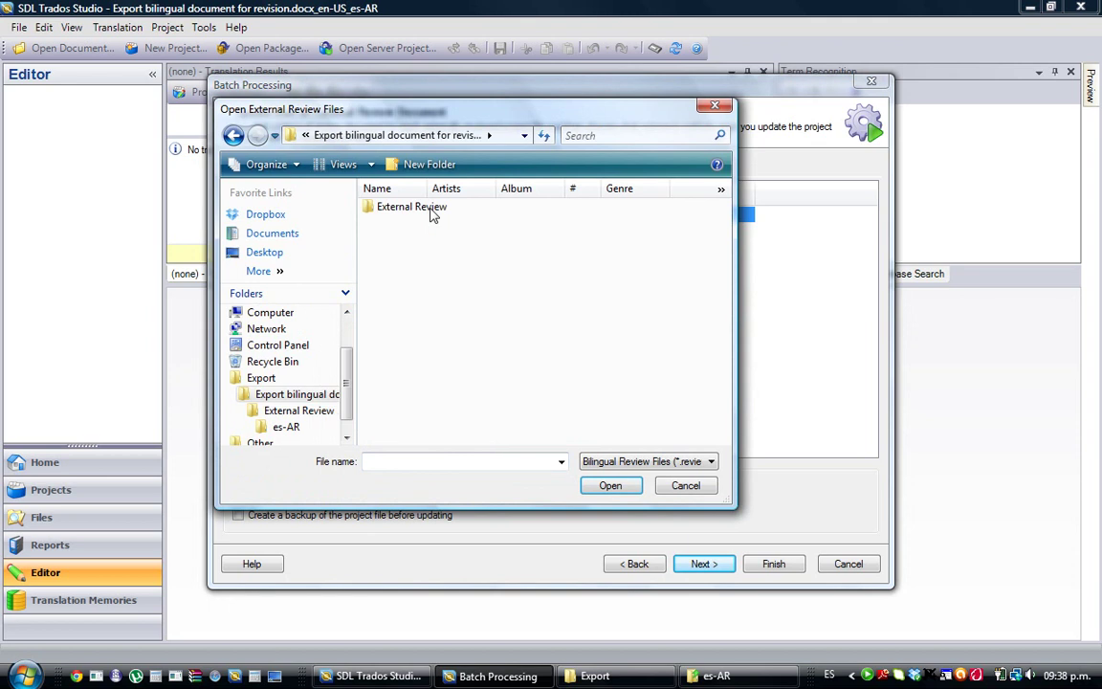
{"action": "double_click", "coordinate": [430, 214]}
{"action": "double_click", "coordinate": [392, 207]}
{"action": "double_click", "coordinate": [402, 250]}
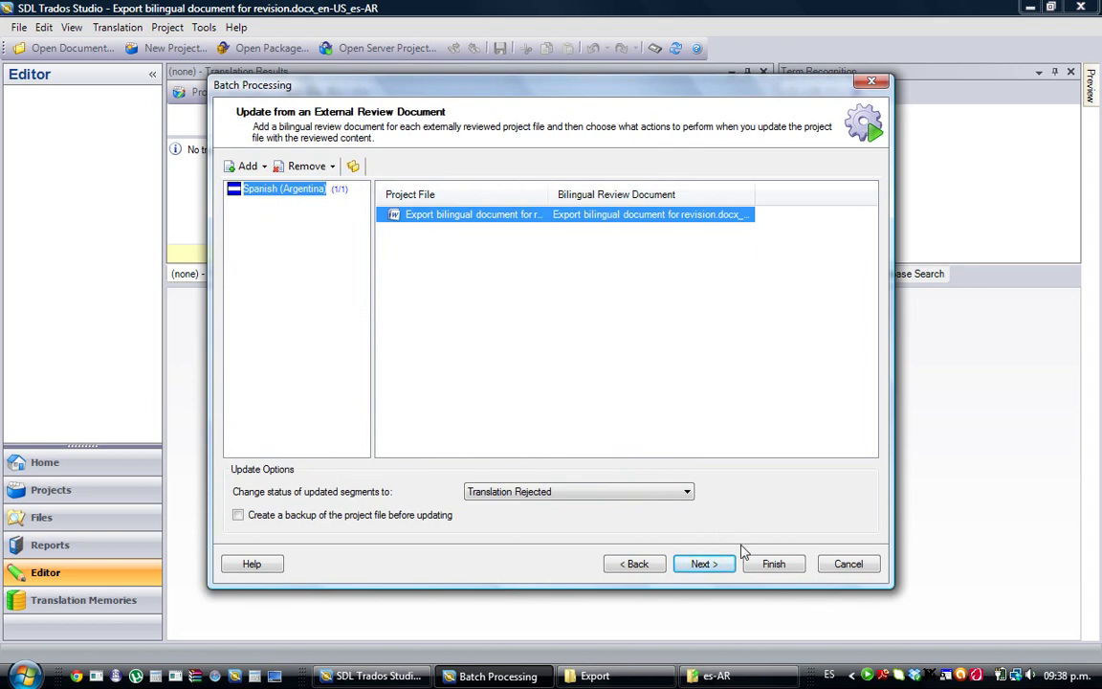
{"action": "left_click", "coordinate": [719, 563]}
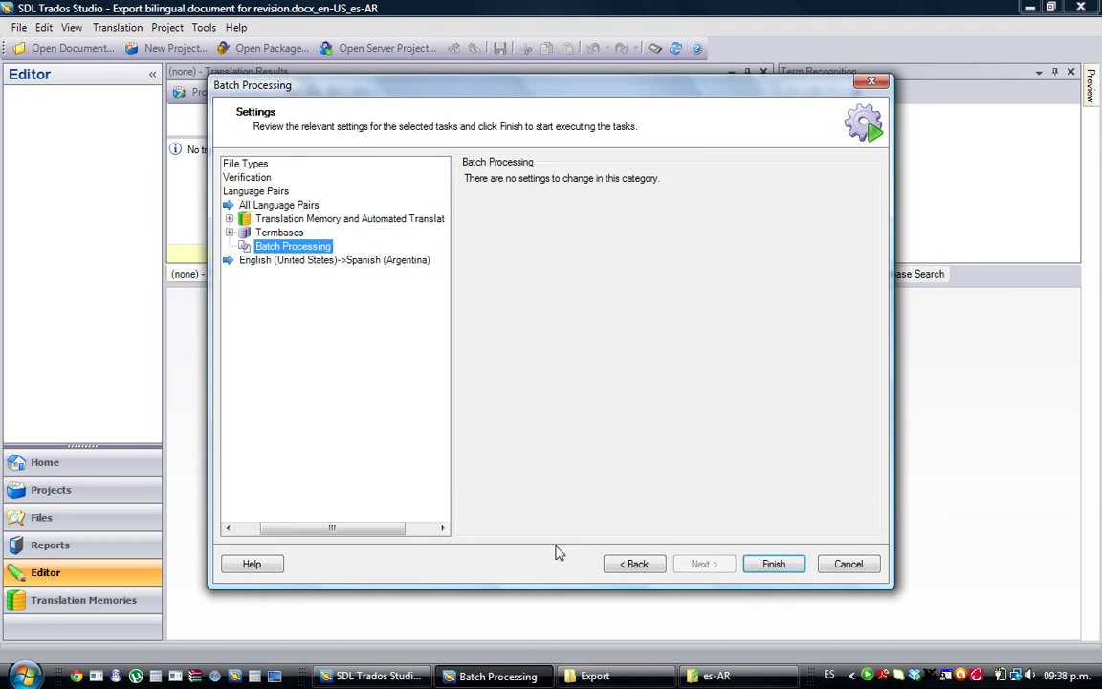
{"action": "left_click", "coordinate": [774, 564]}
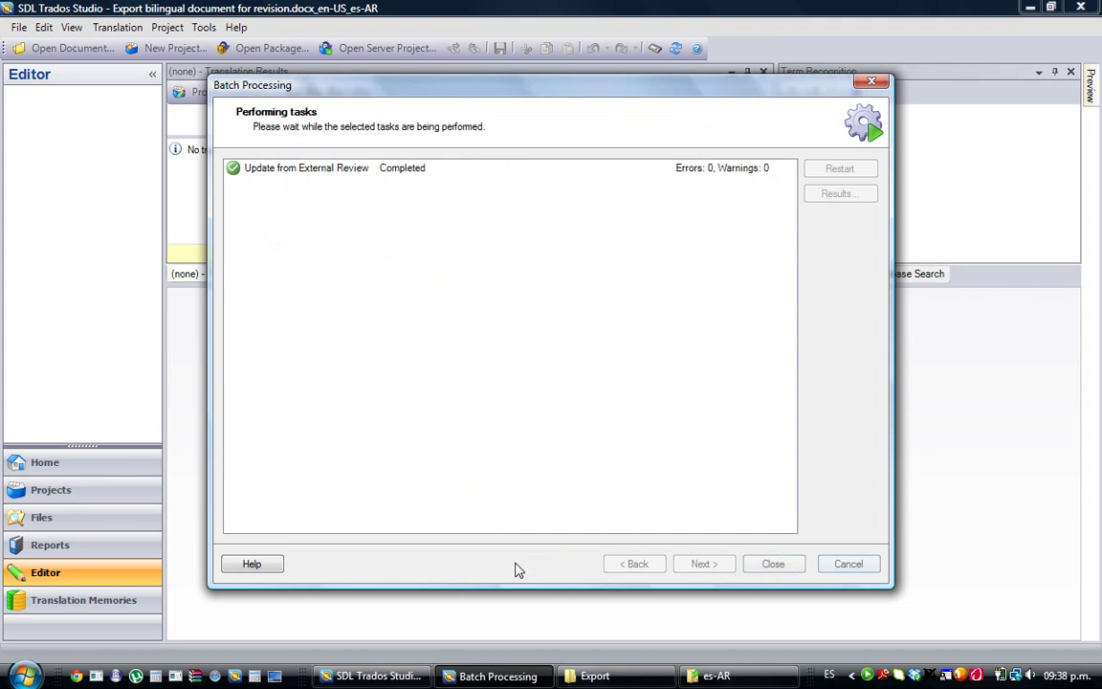
{"action": "left_click", "coordinate": [774, 564]}
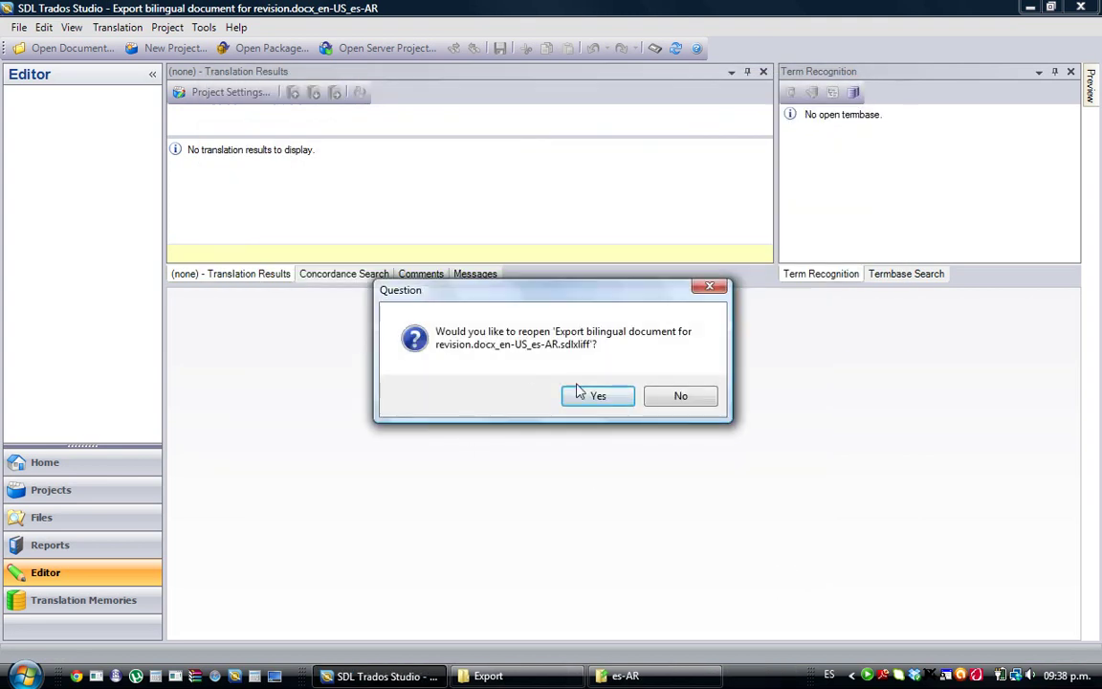
Reopen the updated document, append '(SR4T)' after Translators in segment 1, and confirm it
{"action": "left_click", "coordinate": [582, 399]}
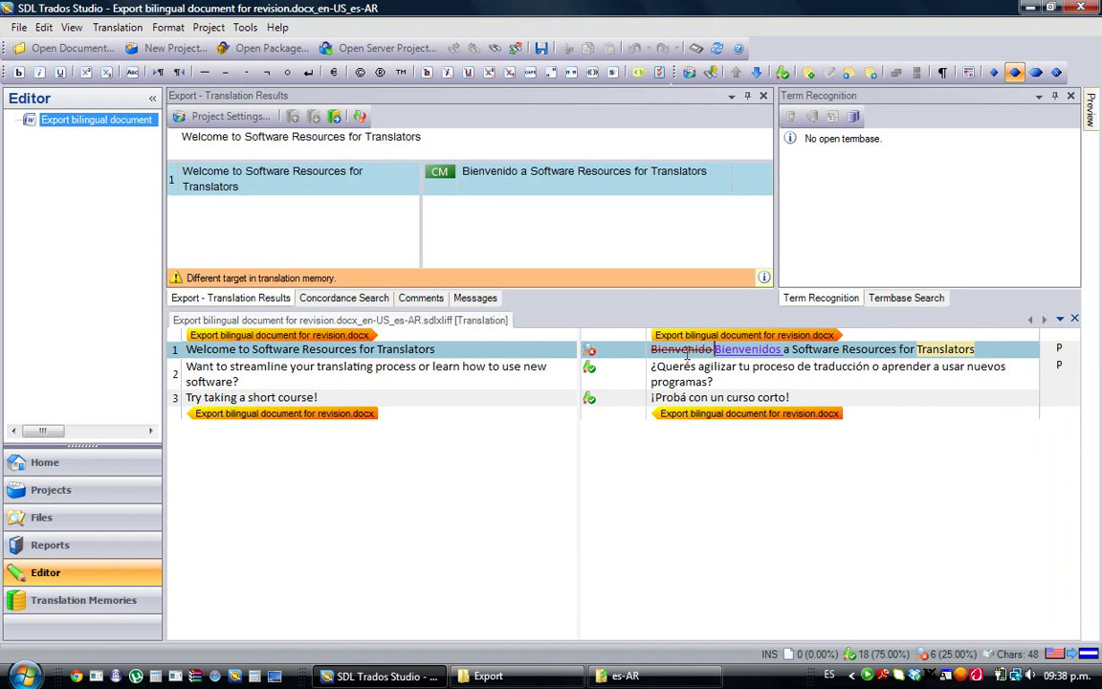
{"action": "key", "text": "Right"}
{"action": "key", "text": "Right"}
{"action": "key", "text": "Right"}
{"action": "key", "text": "Right"}
{"action": "key", "text": "Right"}
{"action": "key", "text": "Right"}
{"action": "key", "text": "Right"}
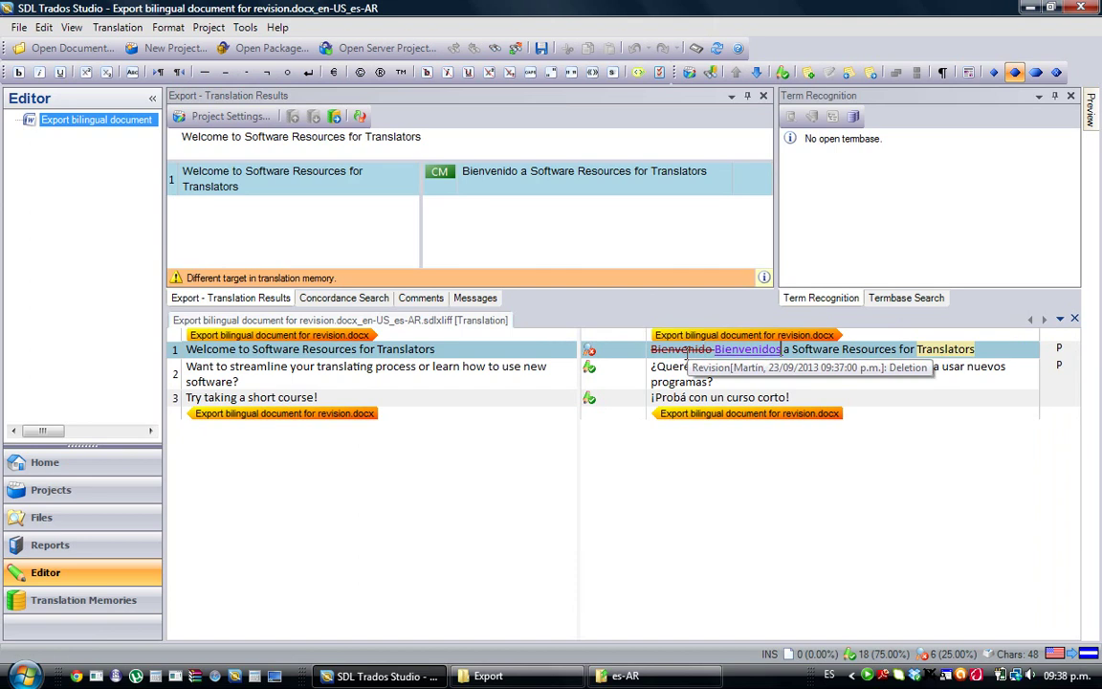
{"action": "key", "text": "Right"}
{"action": "key", "text": "Right"}
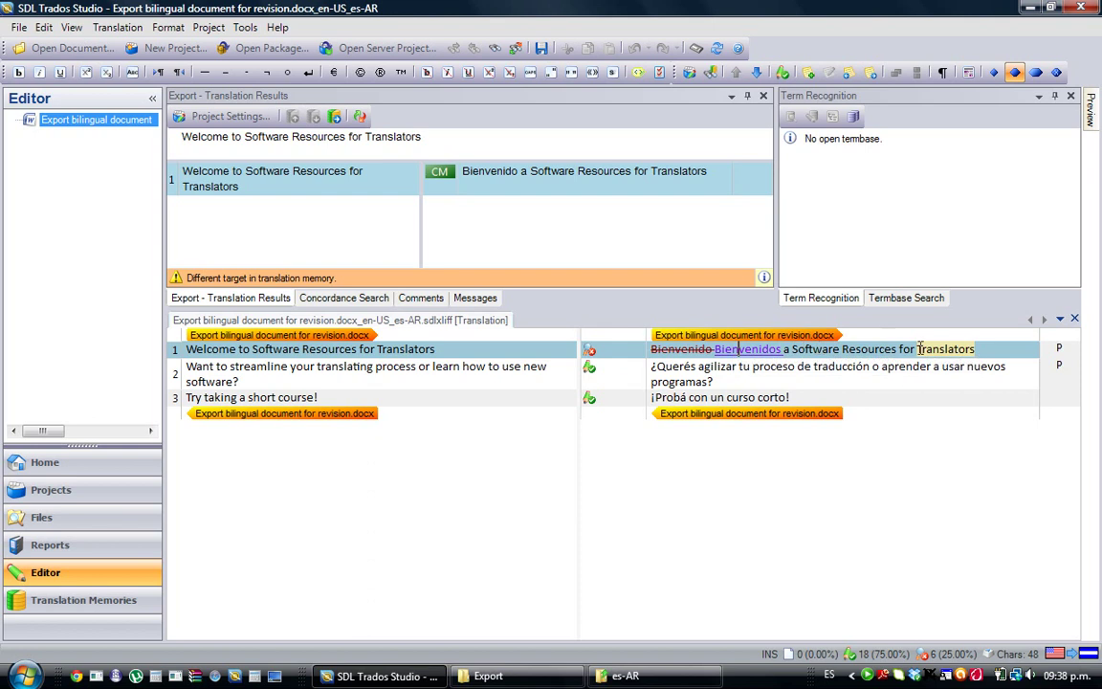
{"action": "mouse_move", "coordinate": [928, 348]}
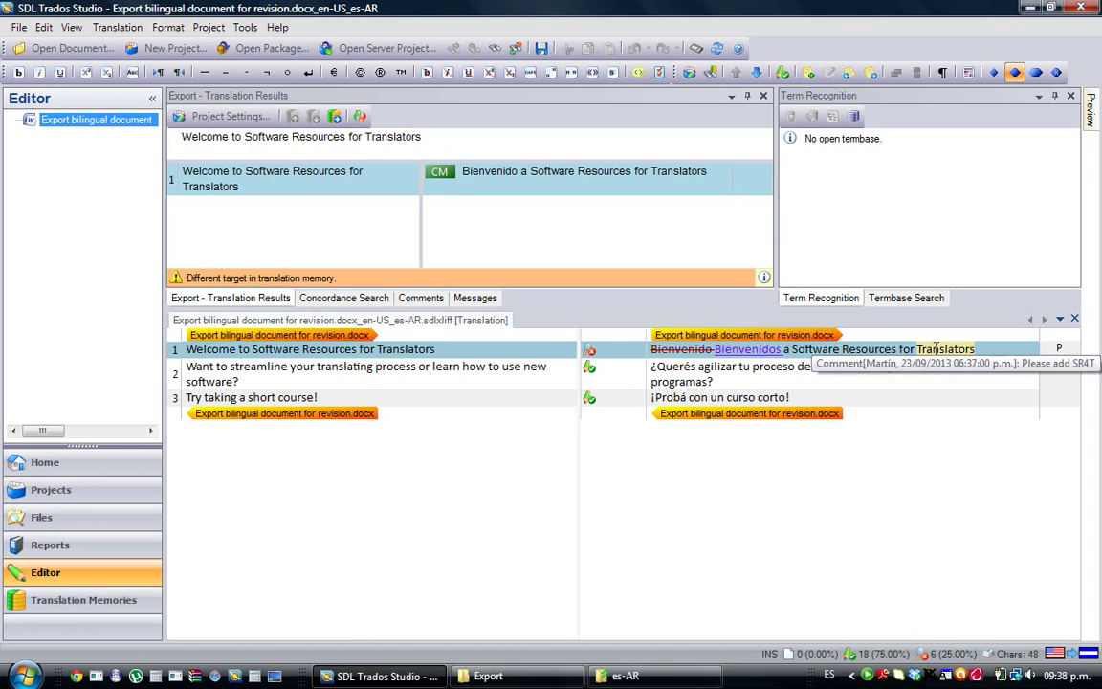
{"action": "key", "text": "End"}
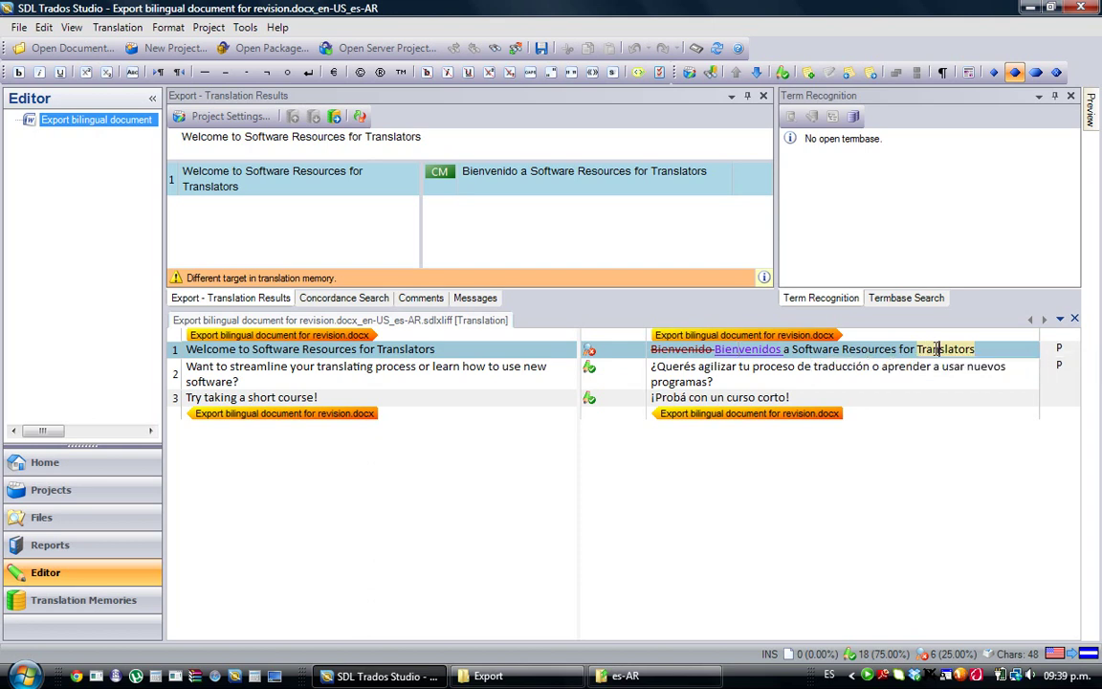
{"action": "type", "text": "("}
{"action": "type", "text": "SF"}
{"action": "type", "text": "4T"}
{"action": "type", "text": ")"}
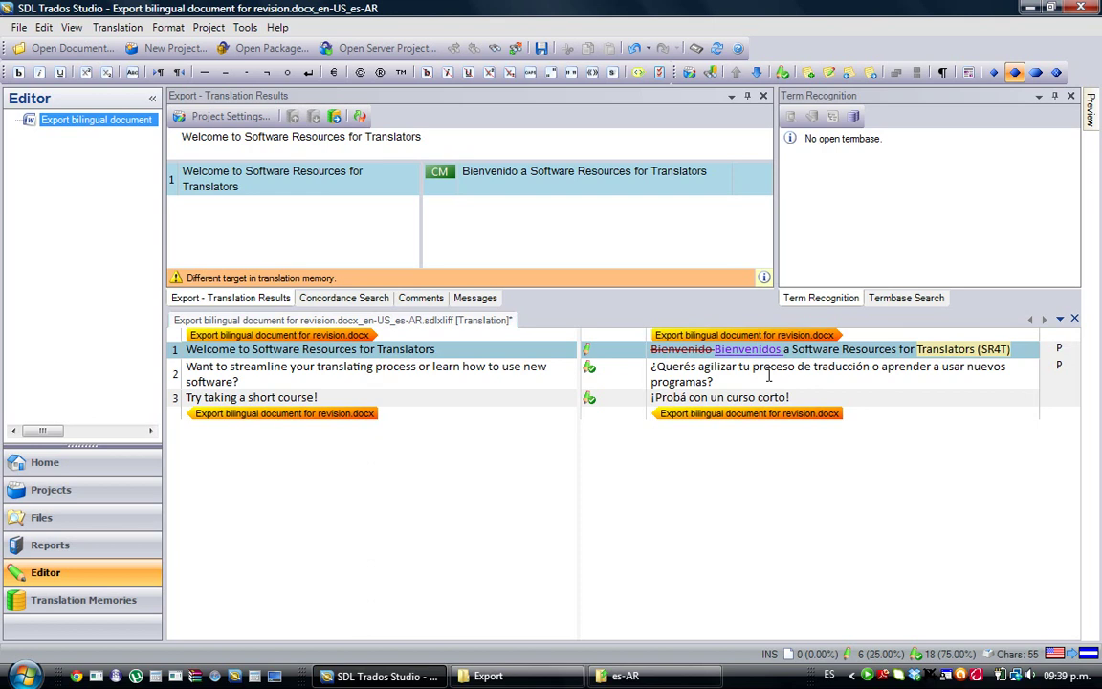
{"action": "key", "text": "ctrl+Return"}
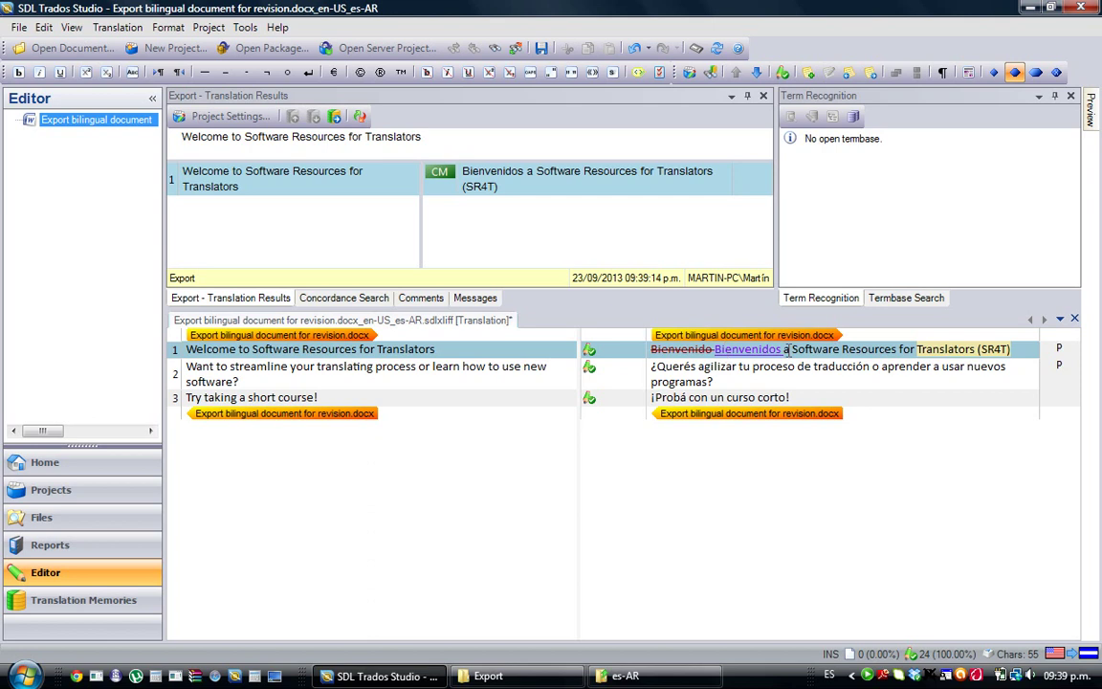
Save the bilingual file and save the target as 'Export bilingual document for revision_FINAL'
{"action": "mouse_move", "coordinate": [717, 350]}
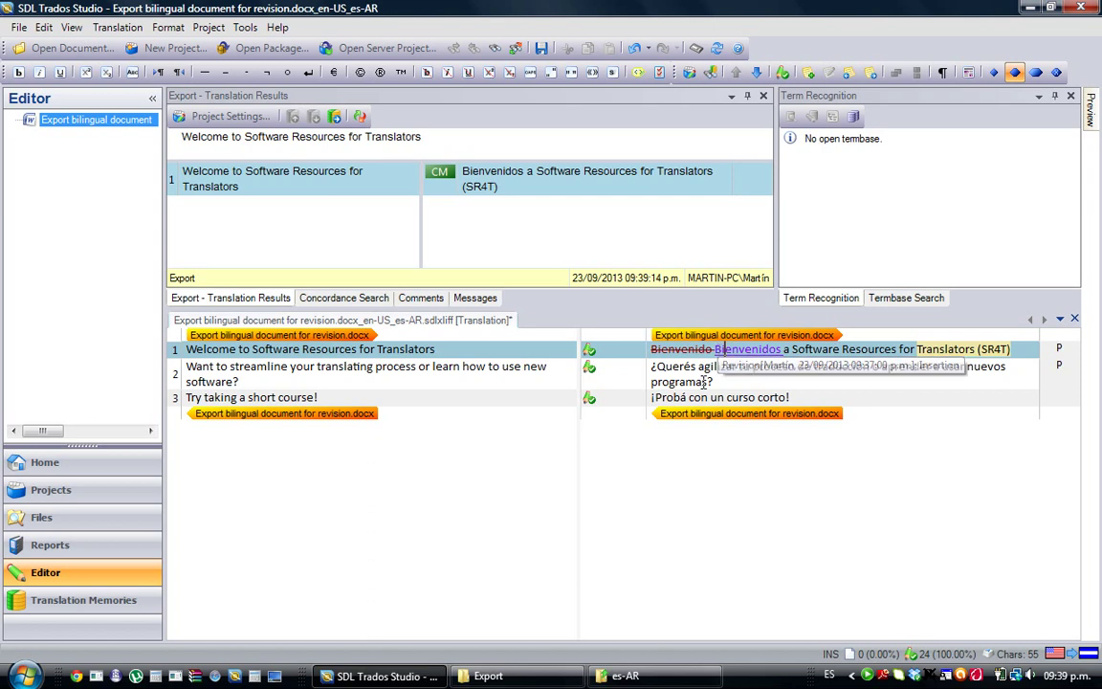
{"action": "key", "text": "ctrl+s"}
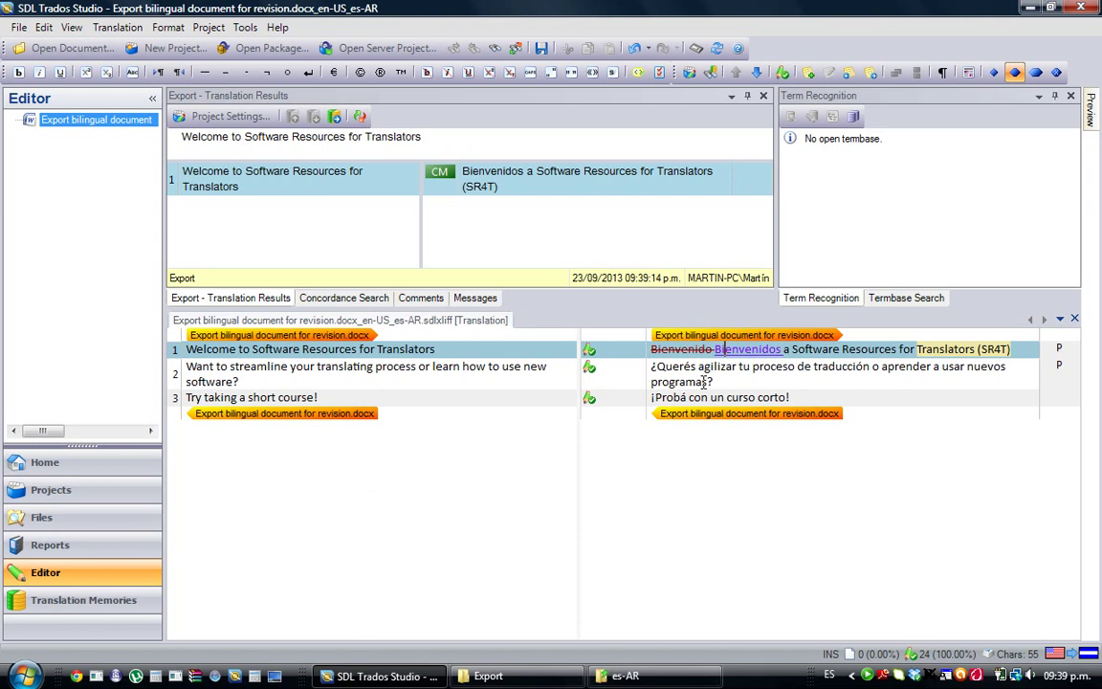
{"action": "key", "text": "shift+F12"}
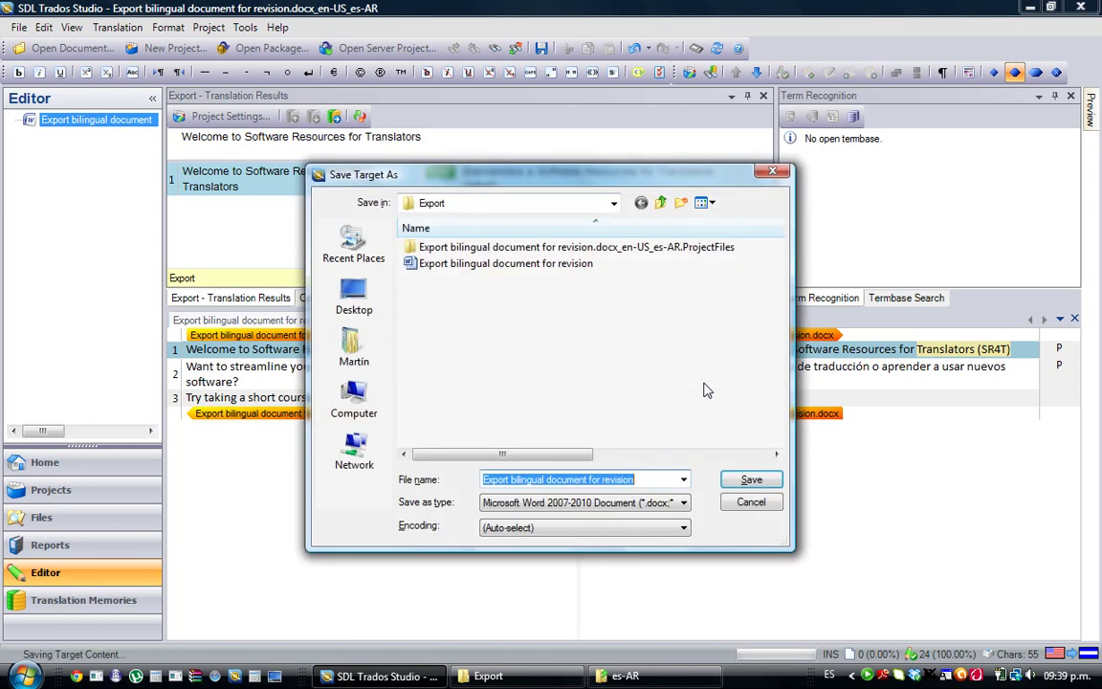
{"action": "type", "text": "_"}
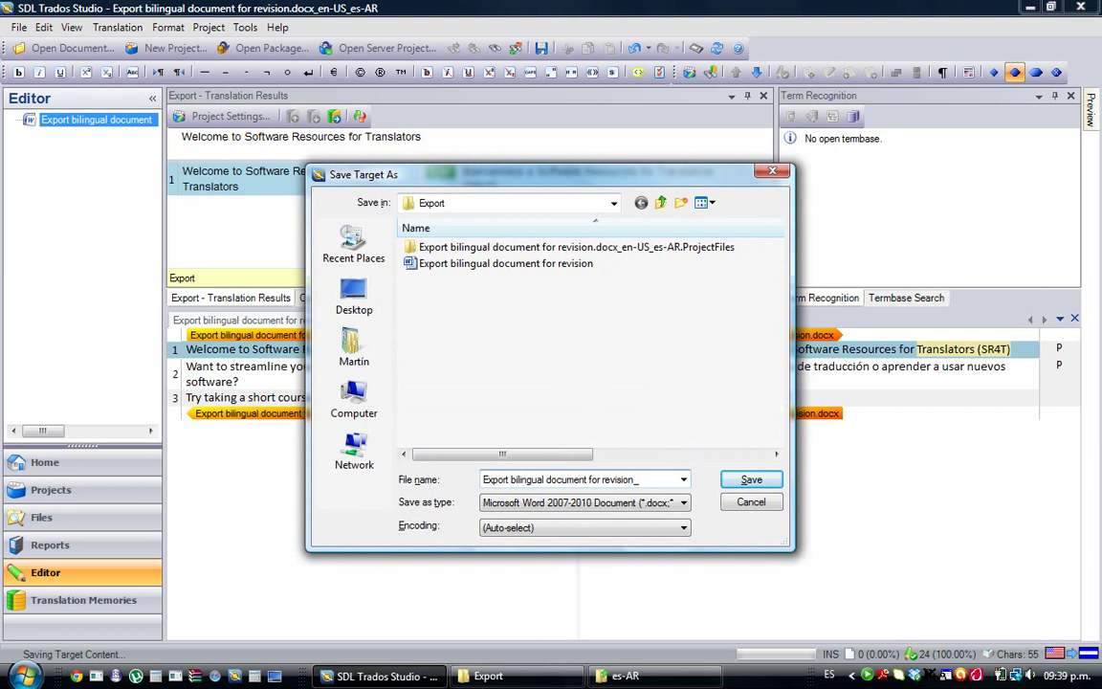
{"action": "type", "text": "FINAL"}
{"action": "key", "text": "Return"}
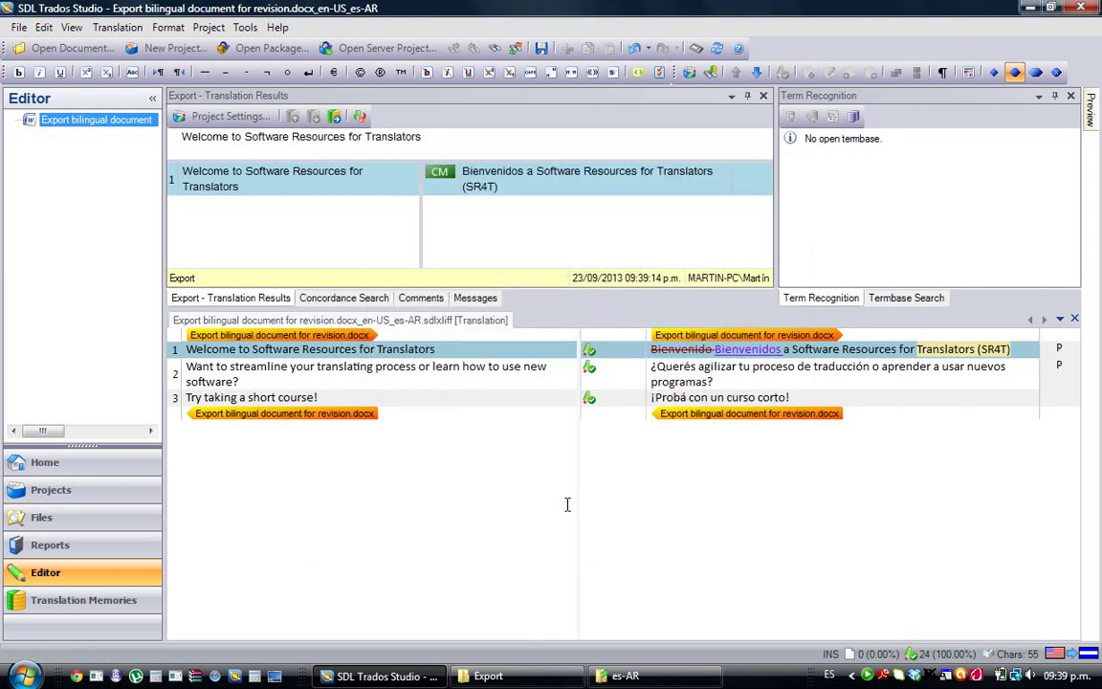
Open 'Export bilingual document for revision_FINAL' from the Export folder in Word
{"action": "left_click", "coordinate": [509, 681]}
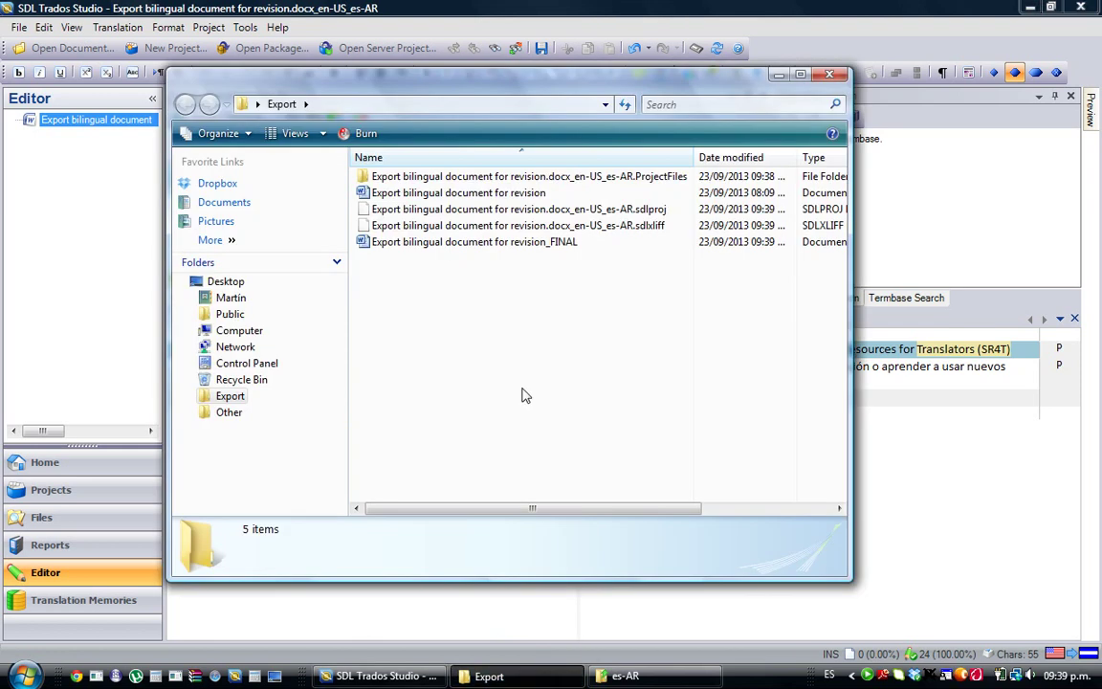
{"action": "left_click", "coordinate": [452, 246]}
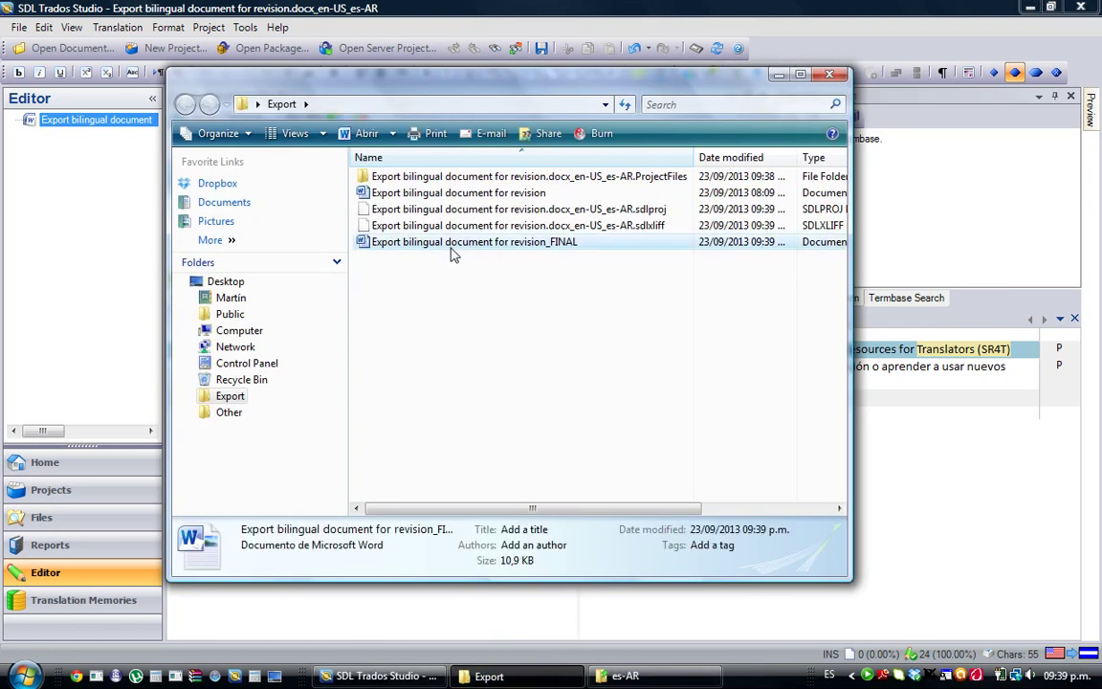
{"action": "double_click", "coordinate": [453, 246]}
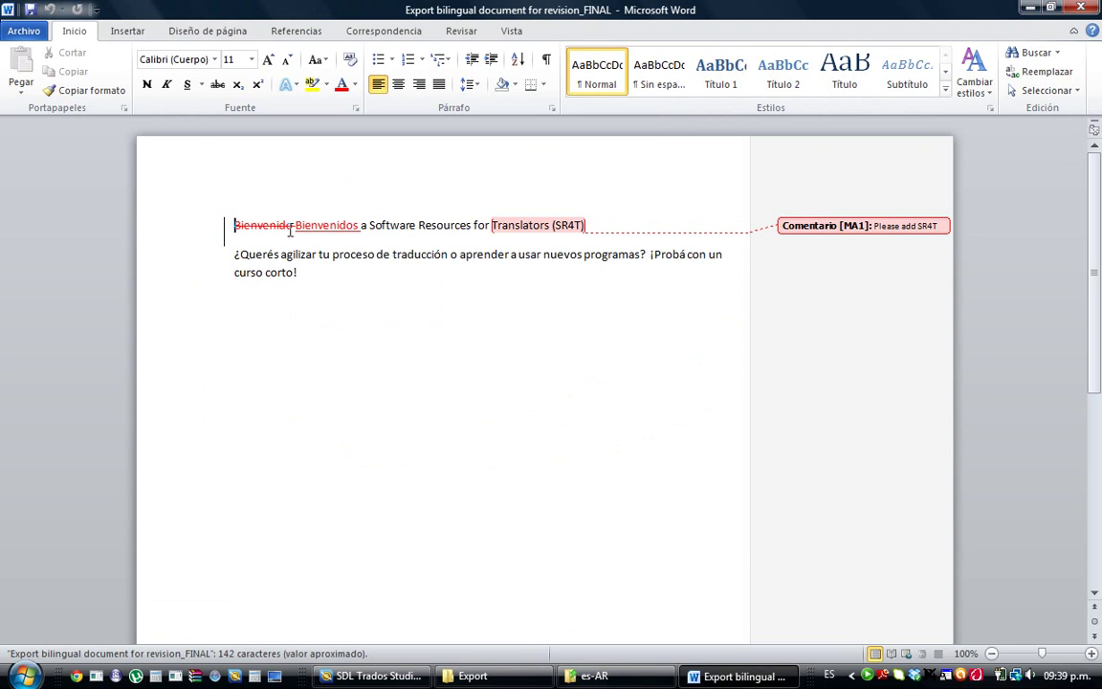
Accept all tracked changes in the FINAL document
{"action": "left_click", "coordinate": [455, 31]}
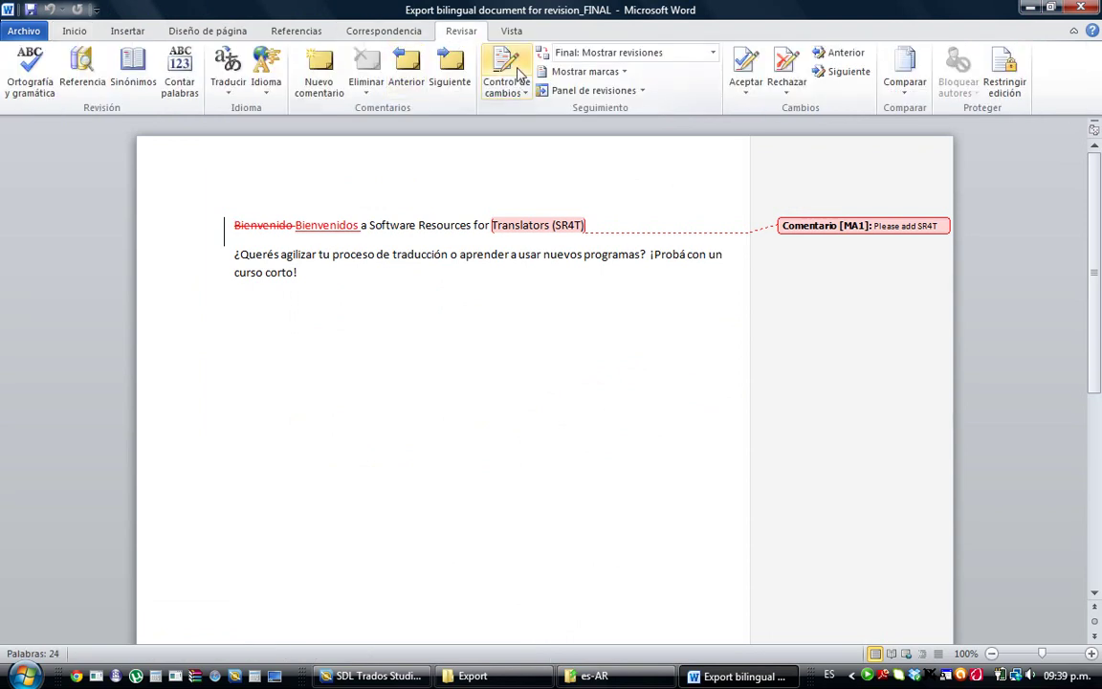
{"action": "left_click", "coordinate": [747, 92]}
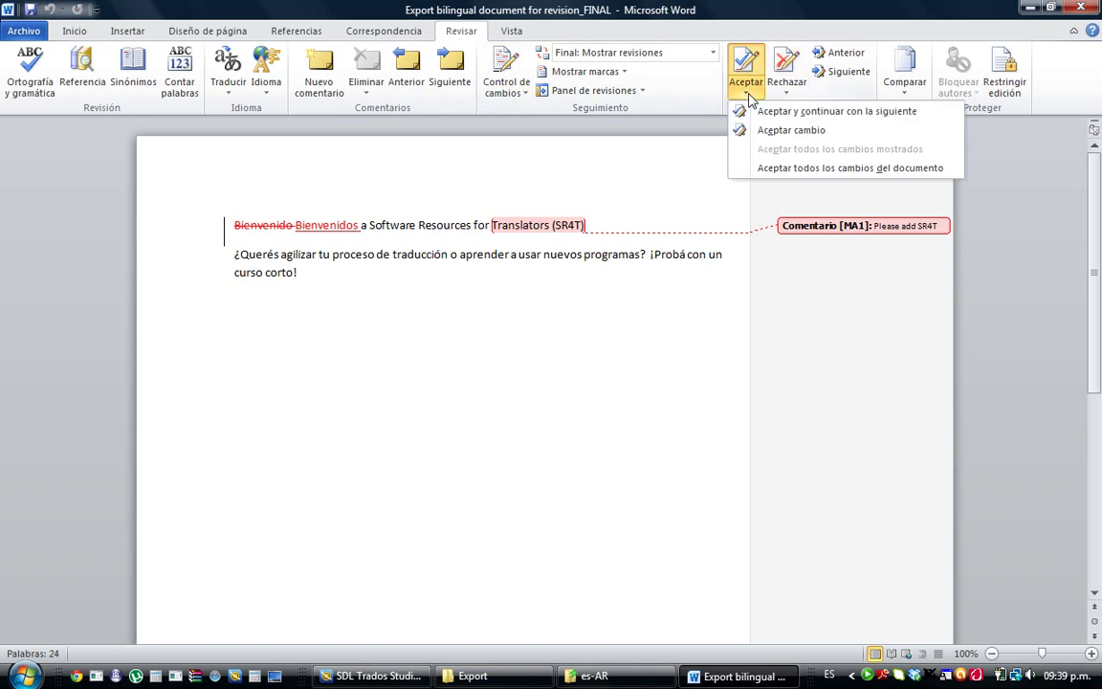
{"action": "left_click", "coordinate": [791, 169]}
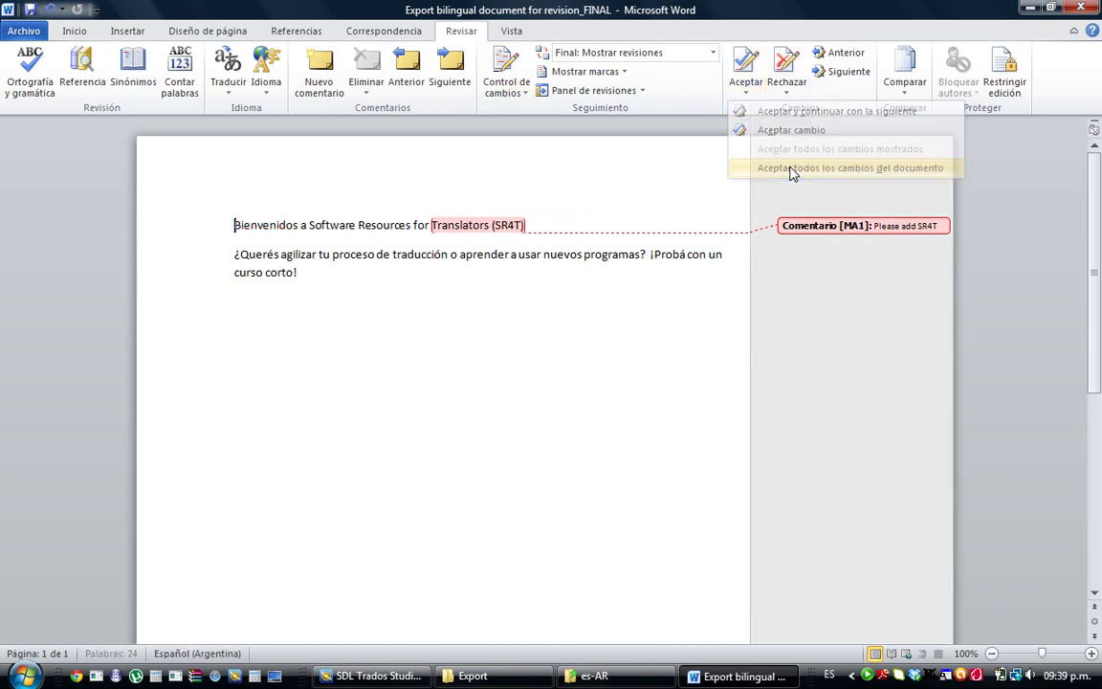
Delete the 'Please add SR4T' comment
{"action": "left_click", "coordinate": [824, 227]}
{"action": "right_click", "coordinate": [825, 229]}
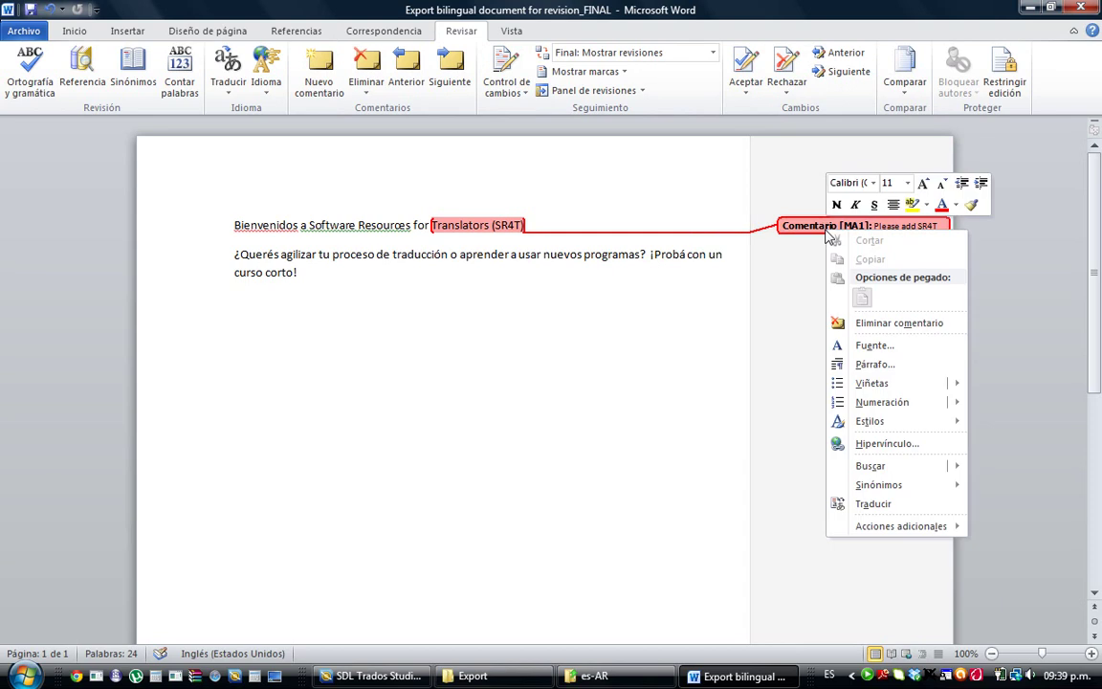
{"action": "left_click", "coordinate": [876, 325]}
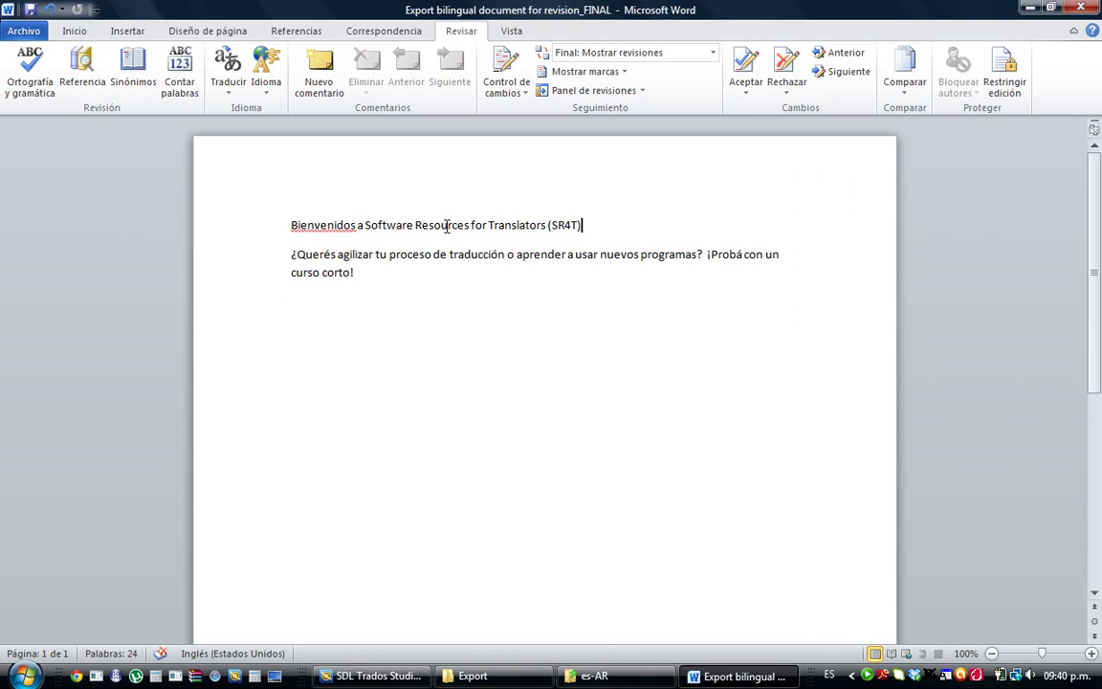
Spell-check the final document, ignoring 'Bienvenidos' and the number-agreement rule, then save and close it
{"action": "key", "text": "F7"}
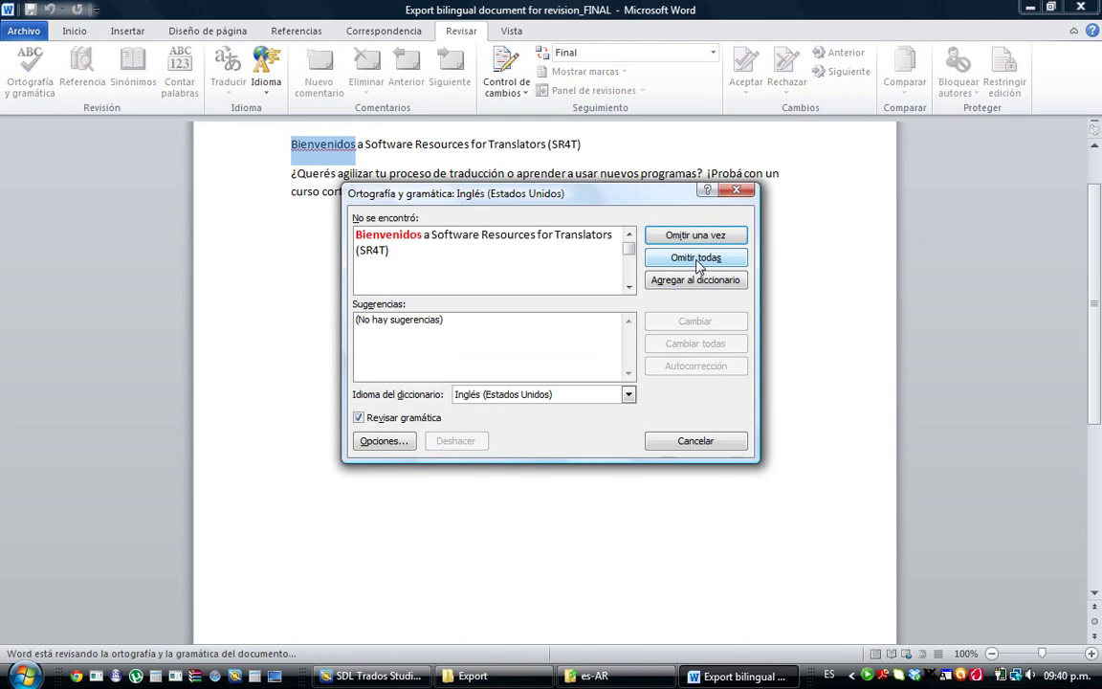
{"action": "left_click", "coordinate": [699, 257]}
{"action": "left_click", "coordinate": [699, 258]}
{"action": "left_click", "coordinate": [510, 381]}
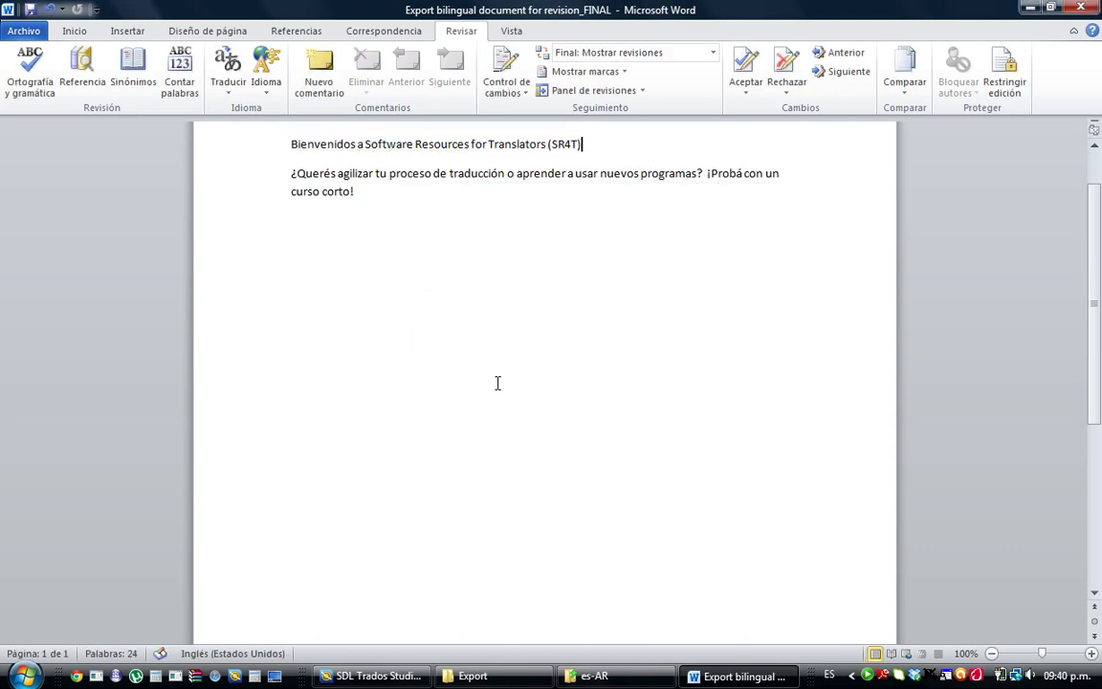
{"action": "left_click", "coordinate": [30, 9]}
{"action": "left_click", "coordinate": [1075, 8]}
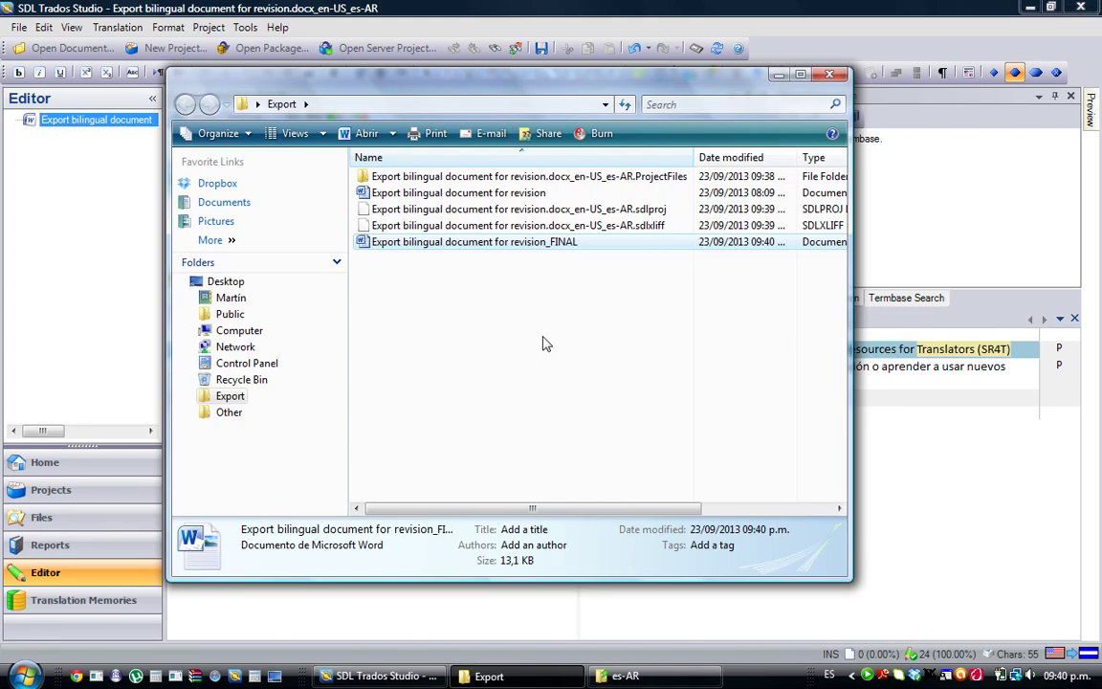
Bring Trados forward, then minimise all windows with Windows+D to reveal the desktop
{"action": "left_click", "coordinate": [889, 379]}
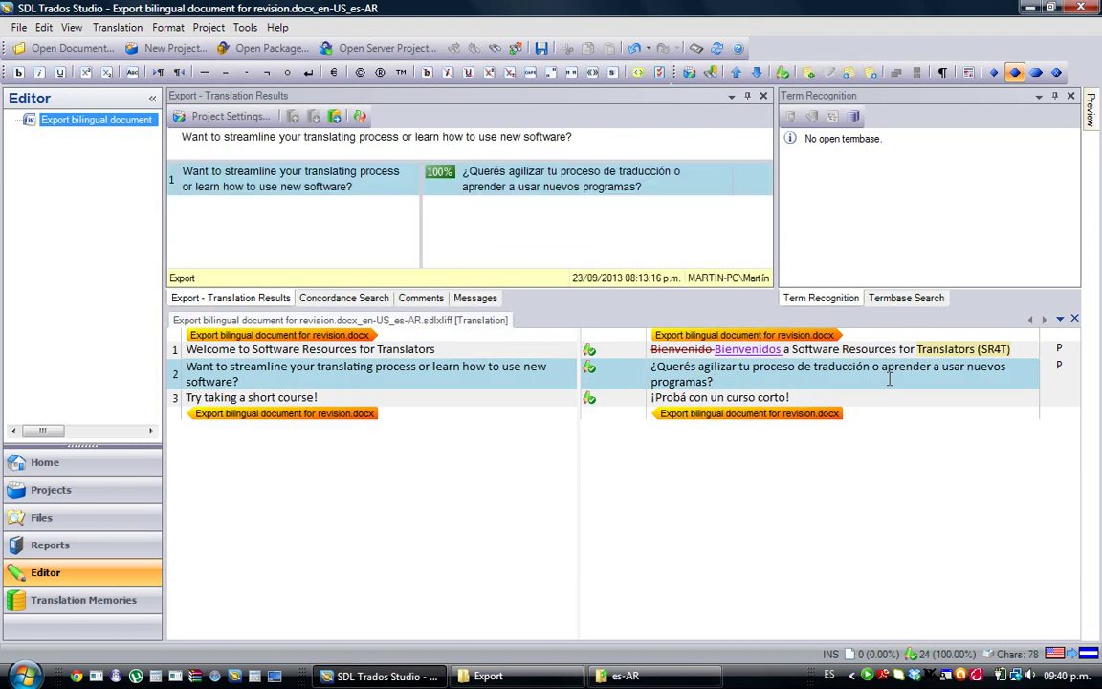
{"action": "key", "text": "super+d"}
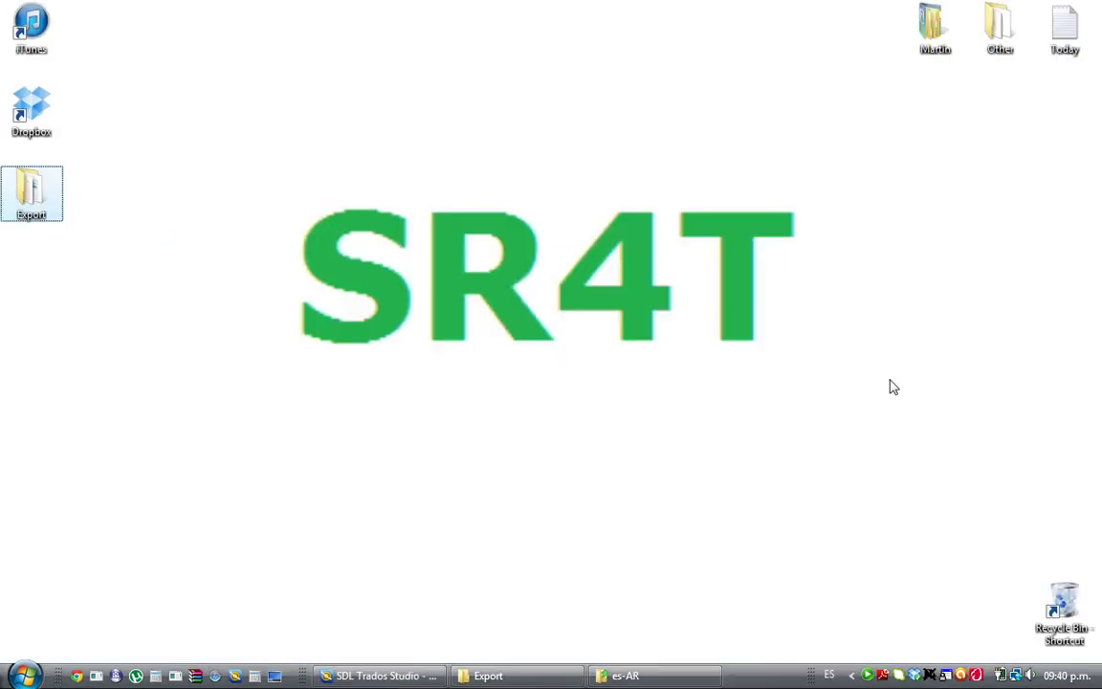